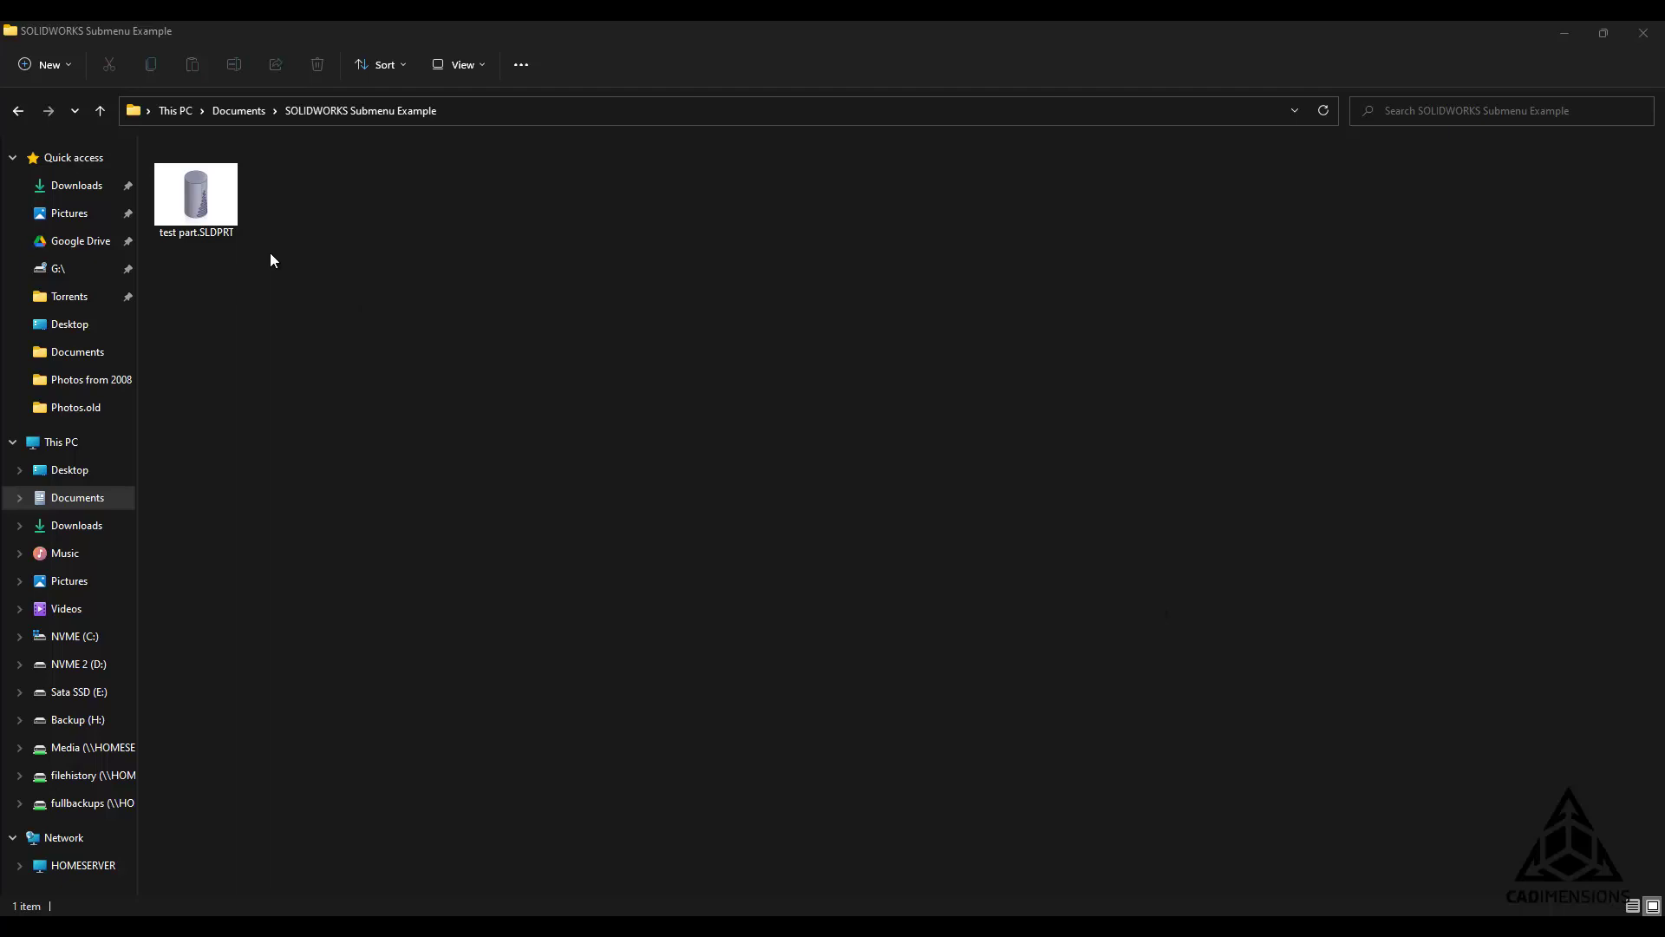
# - Inspect test part.SLDPRT's full classic right-click menu, then dismiss it
pyautogui.rightClick(206, 203)
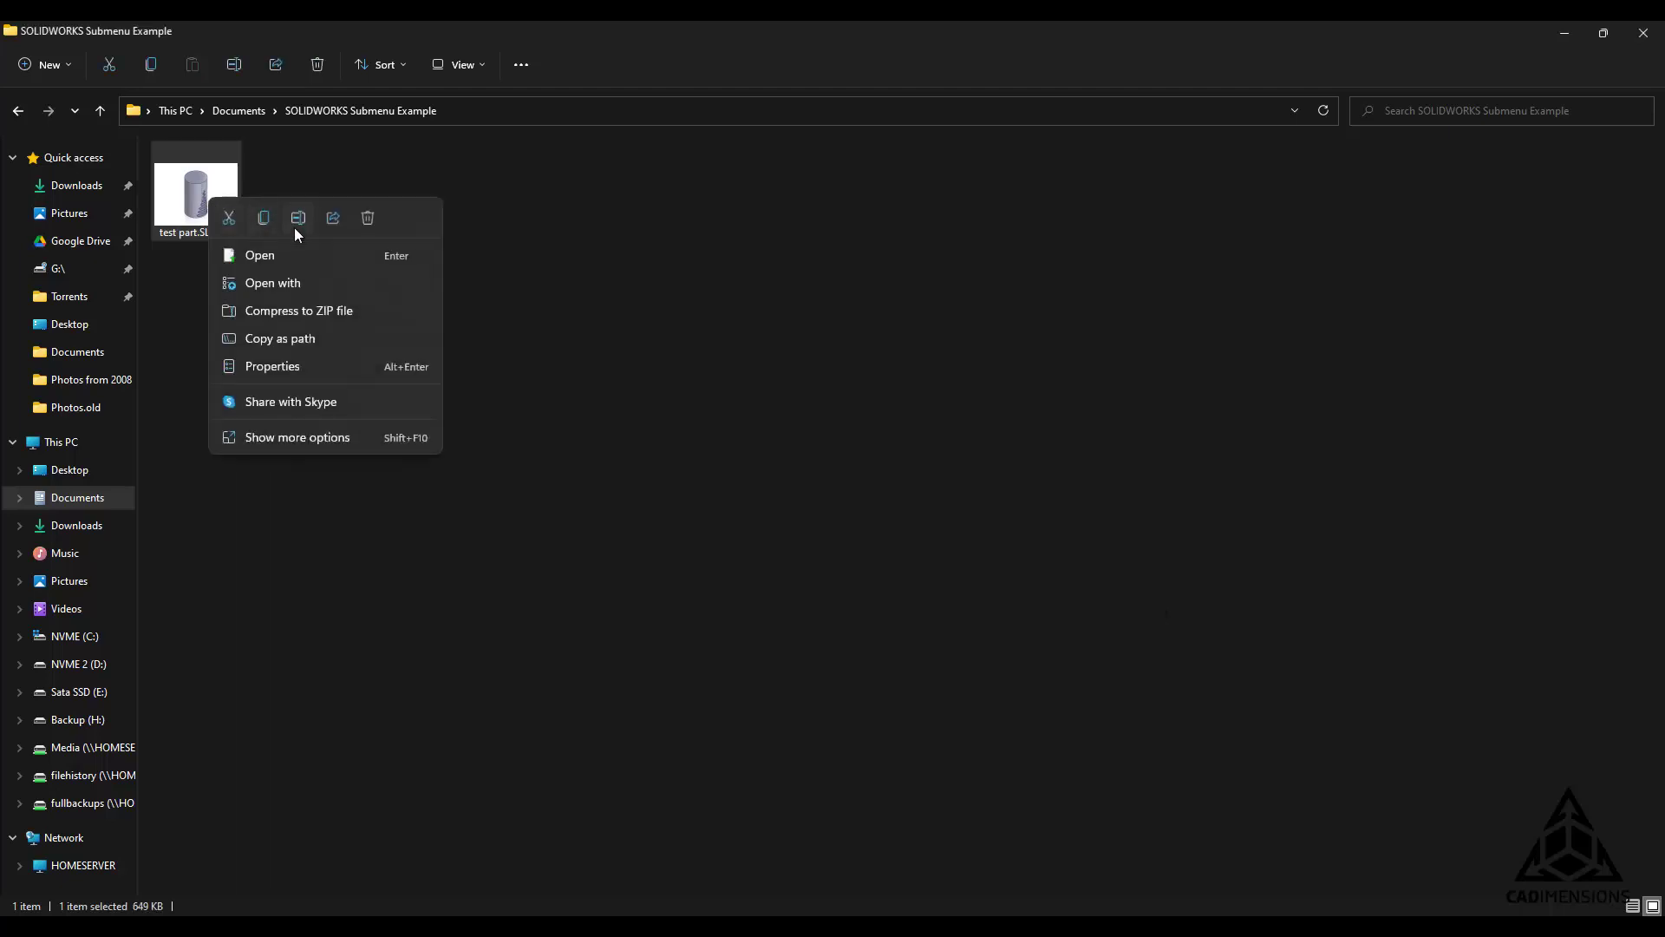
pyautogui.click(301, 435)
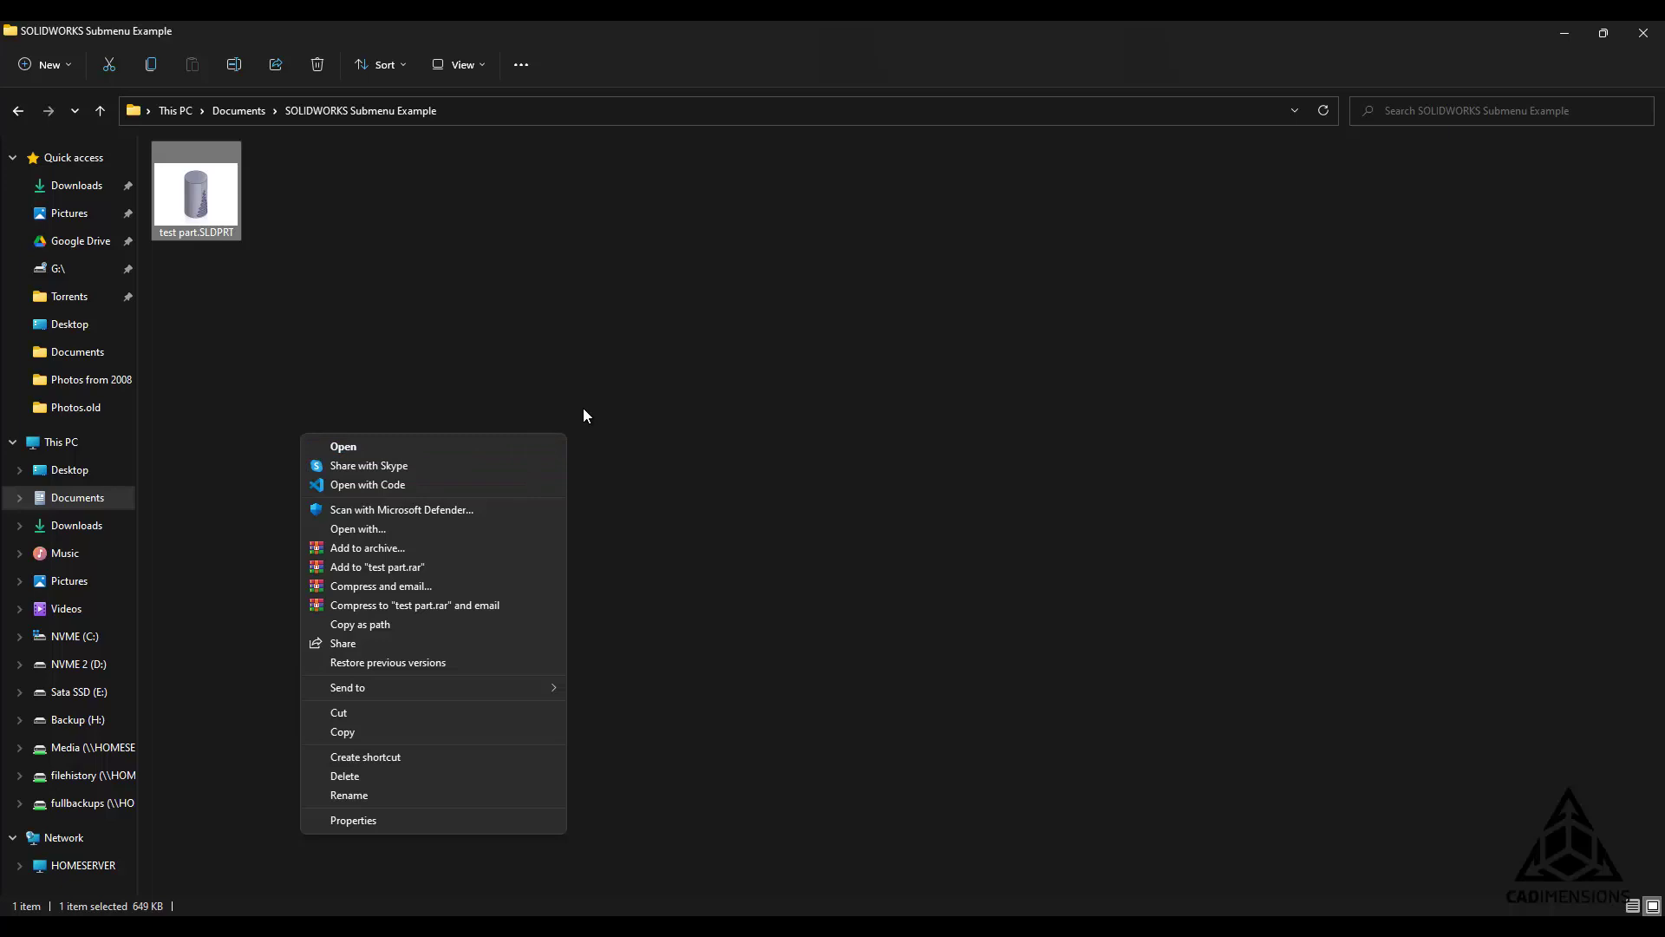
pyautogui.click(657, 379)
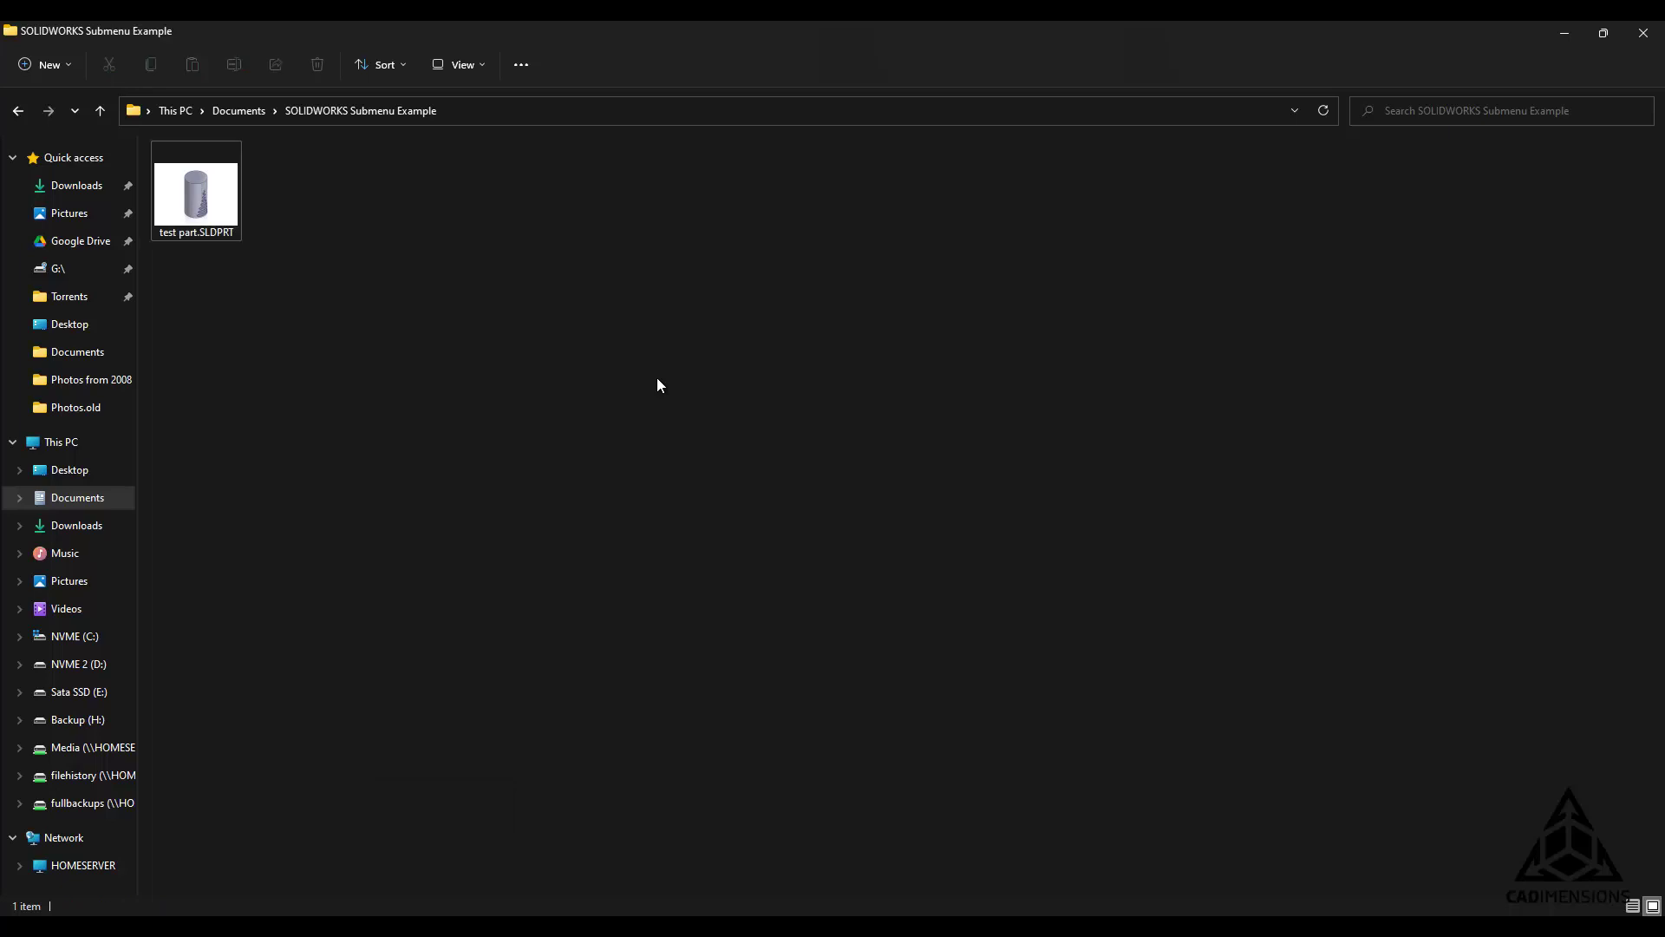
# - Launch regedit from Start search as administrator and approve the UAC prompt
pyautogui.press('super')
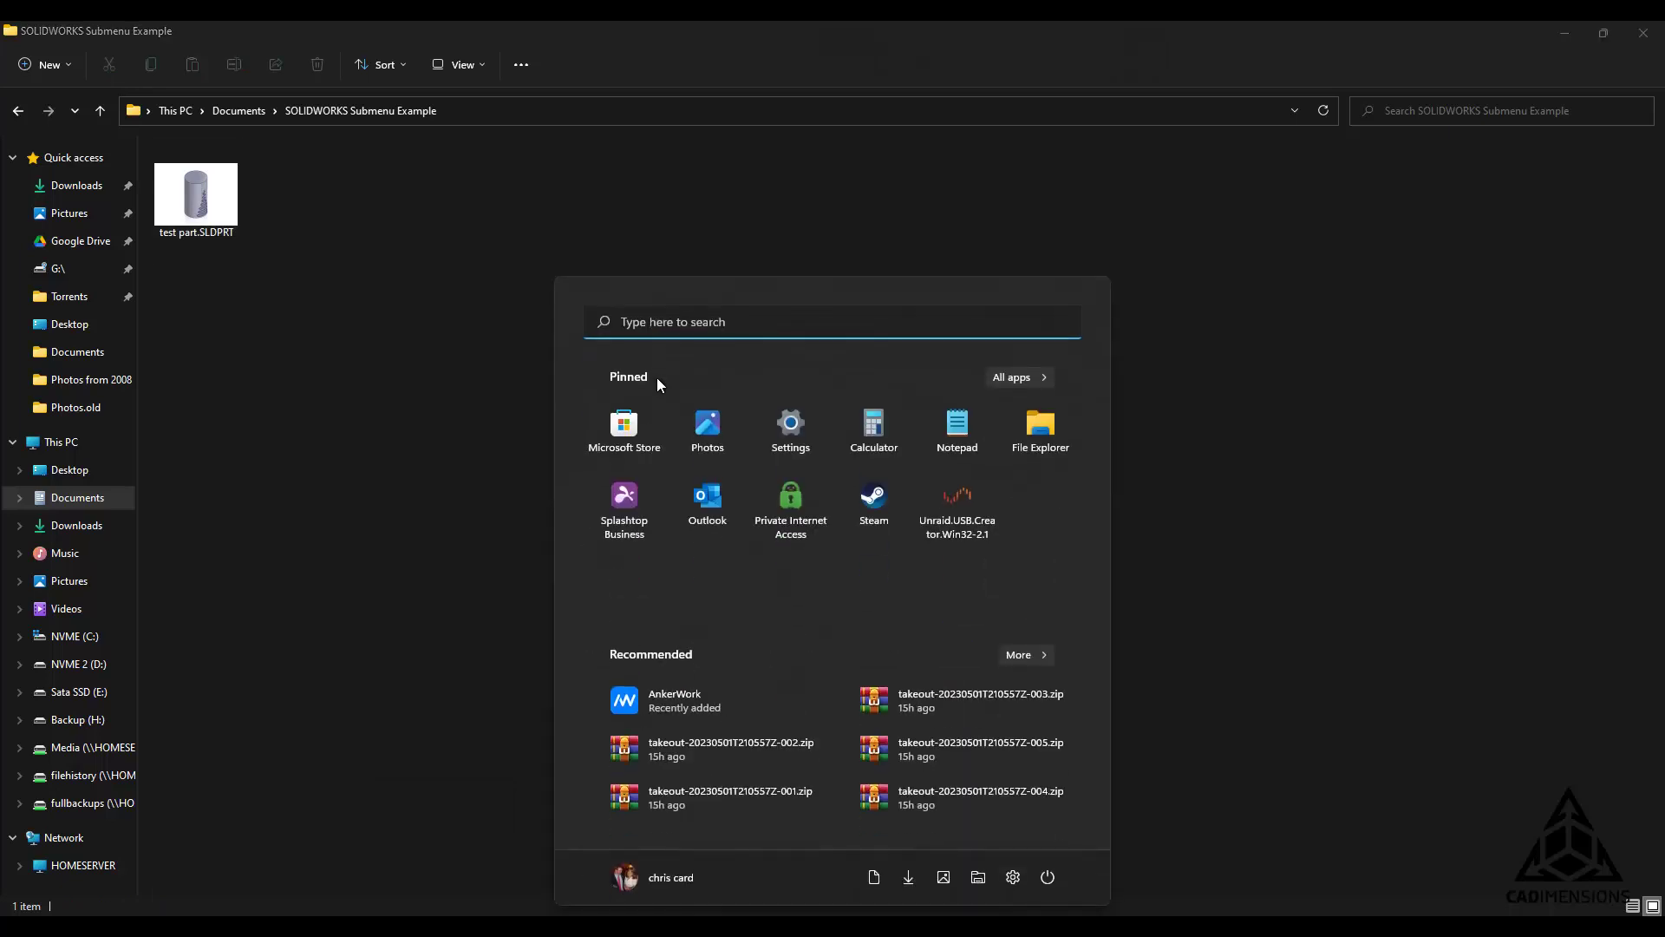
pyautogui.write('regedit')
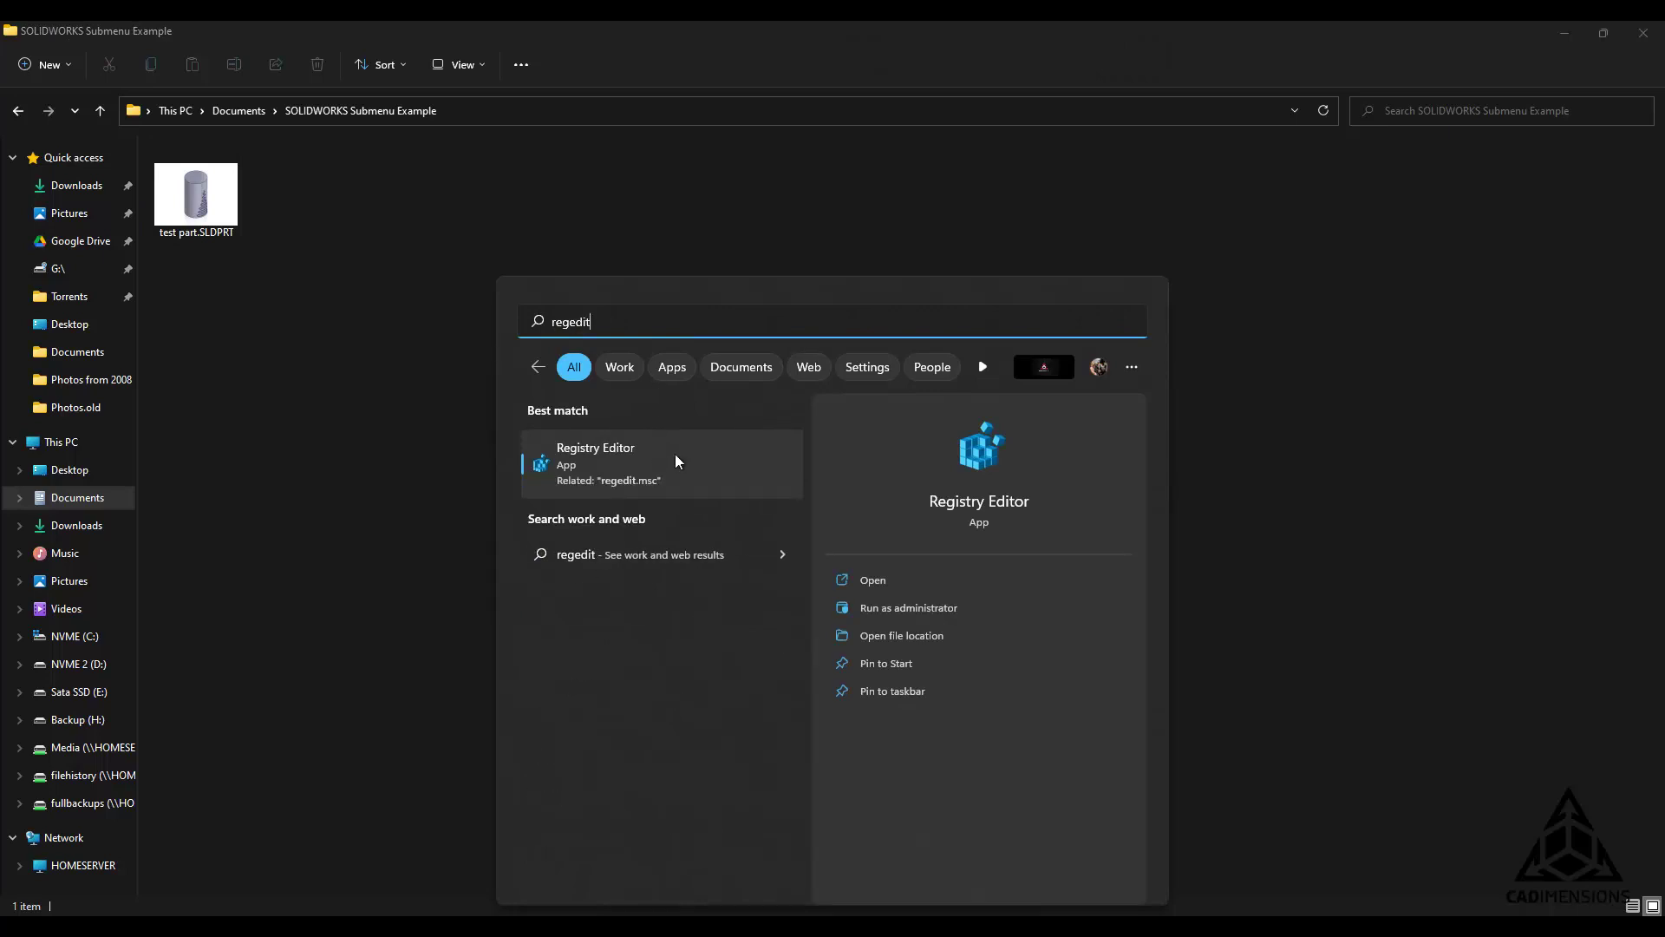
pyautogui.click(950, 609)
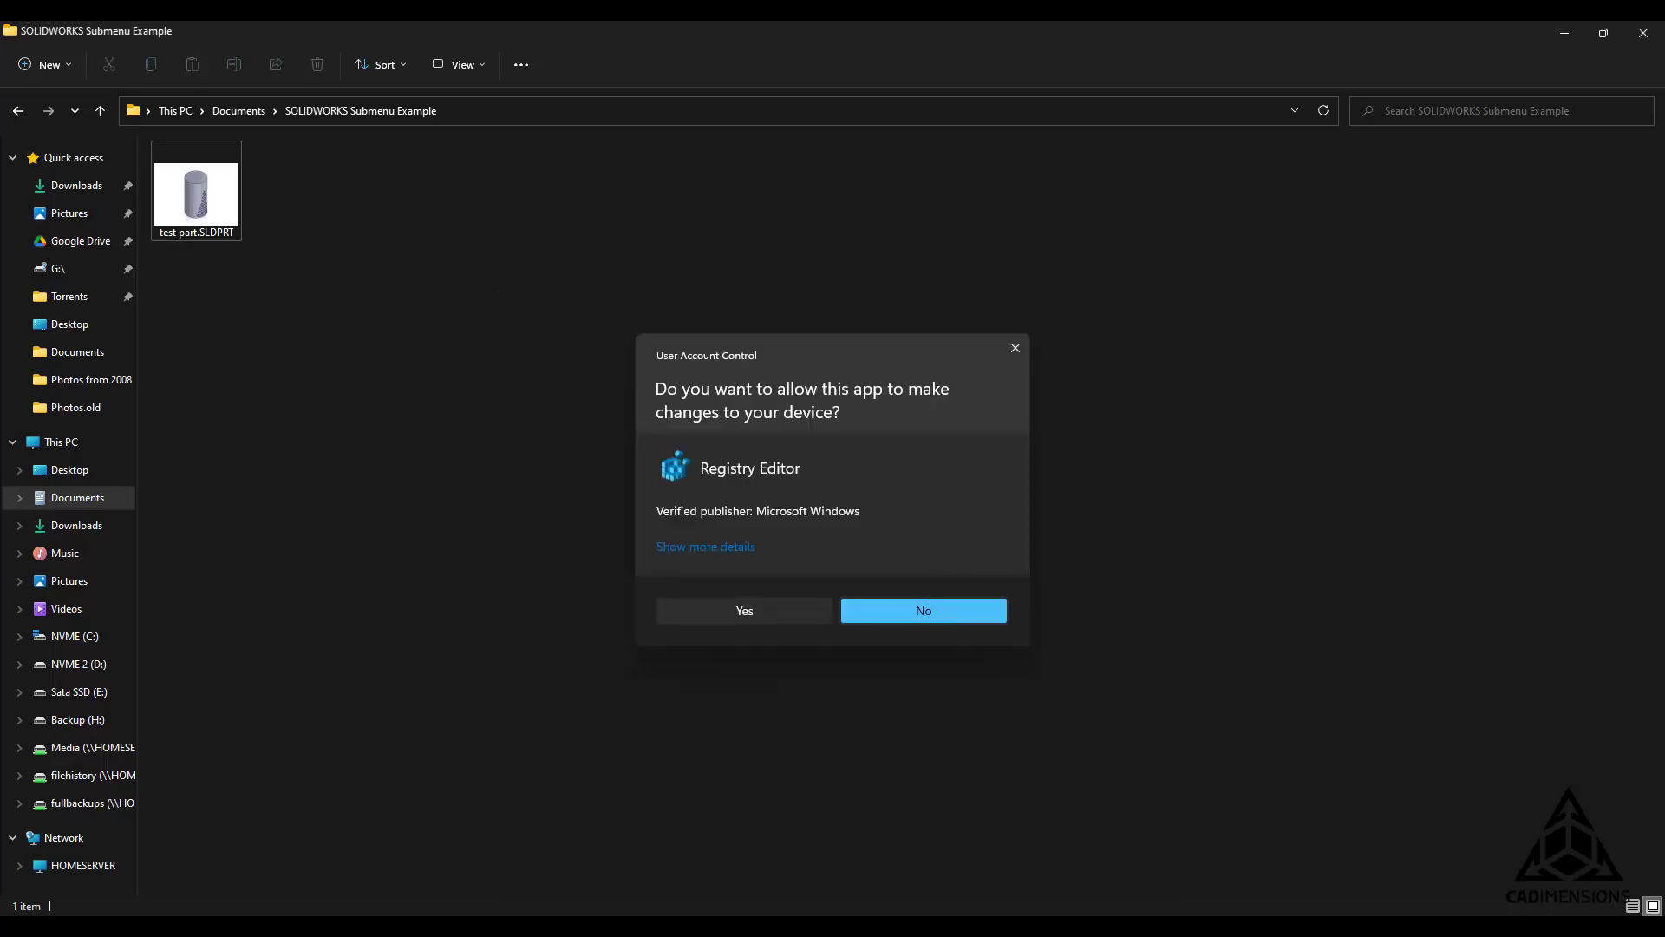
pyautogui.click(724, 617)
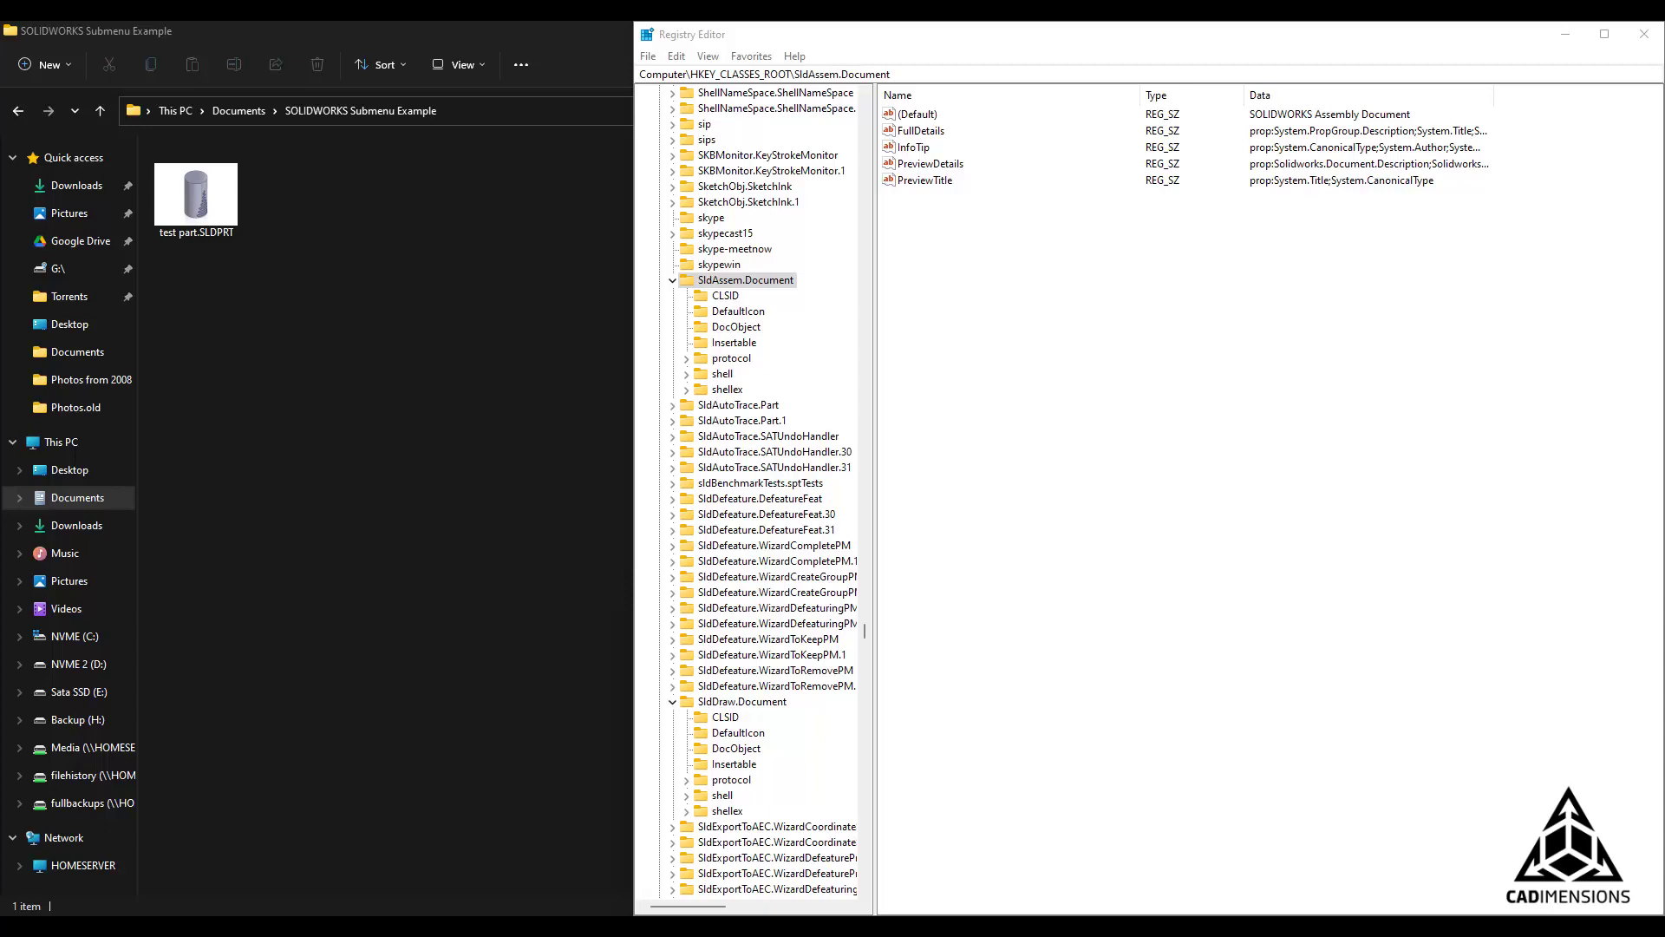
# - Bring the Notepad list of nine SOLIDWORKS registry key paths beside Registry Editor
pyautogui.moveTo(993, 928)
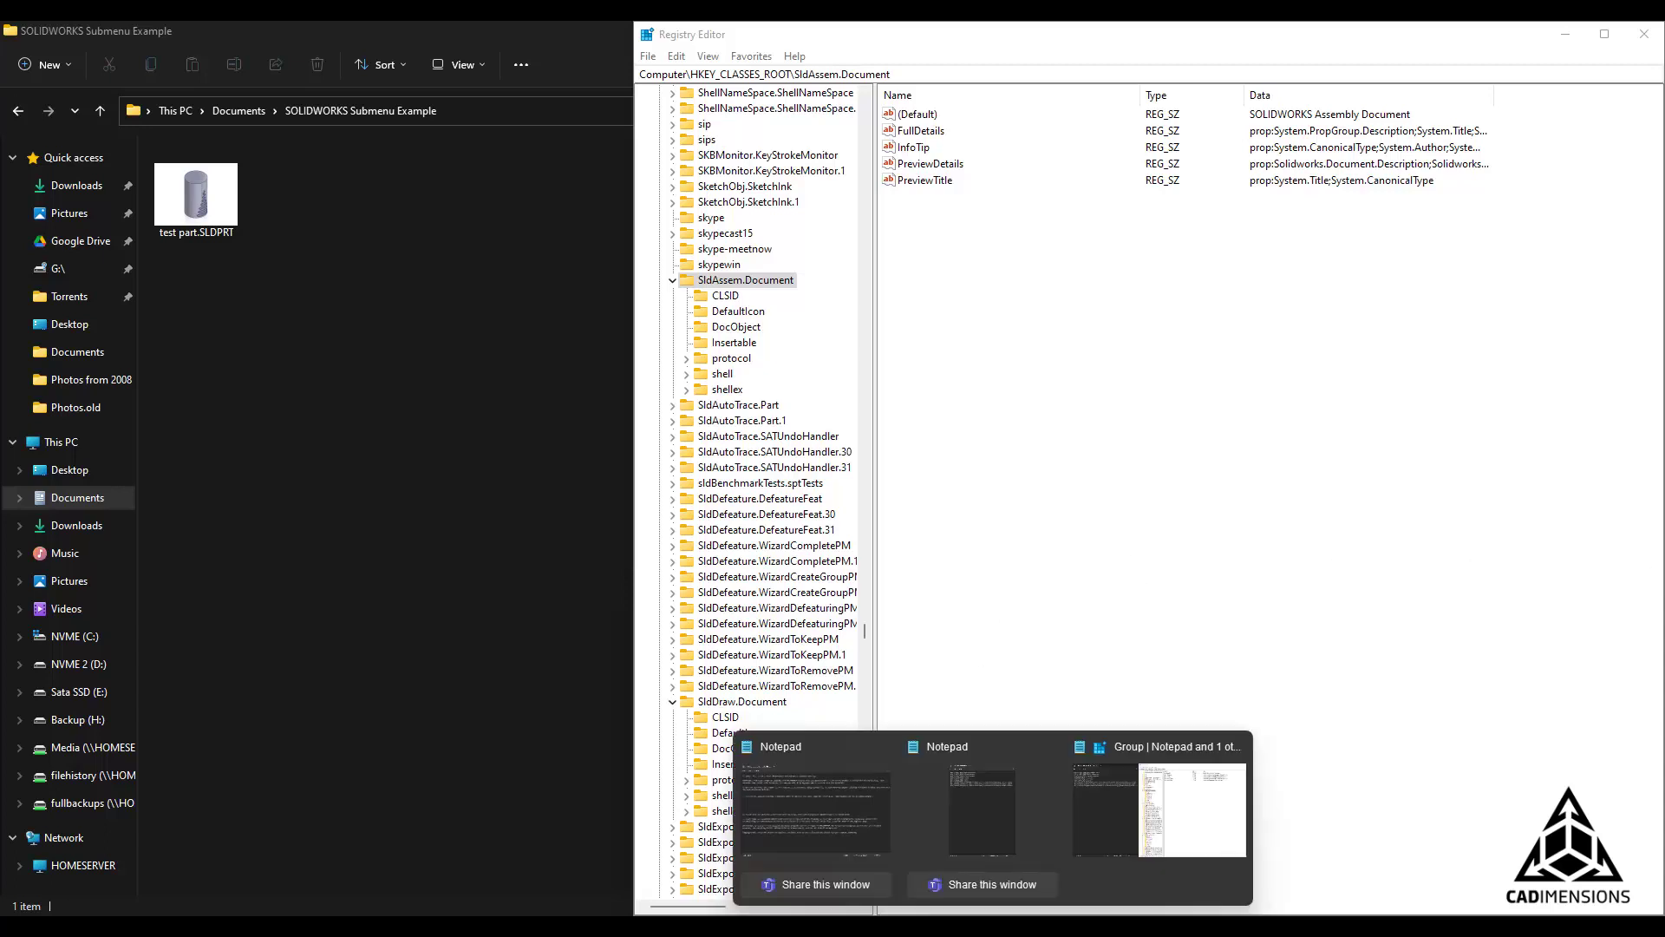
pyautogui.click(959, 820)
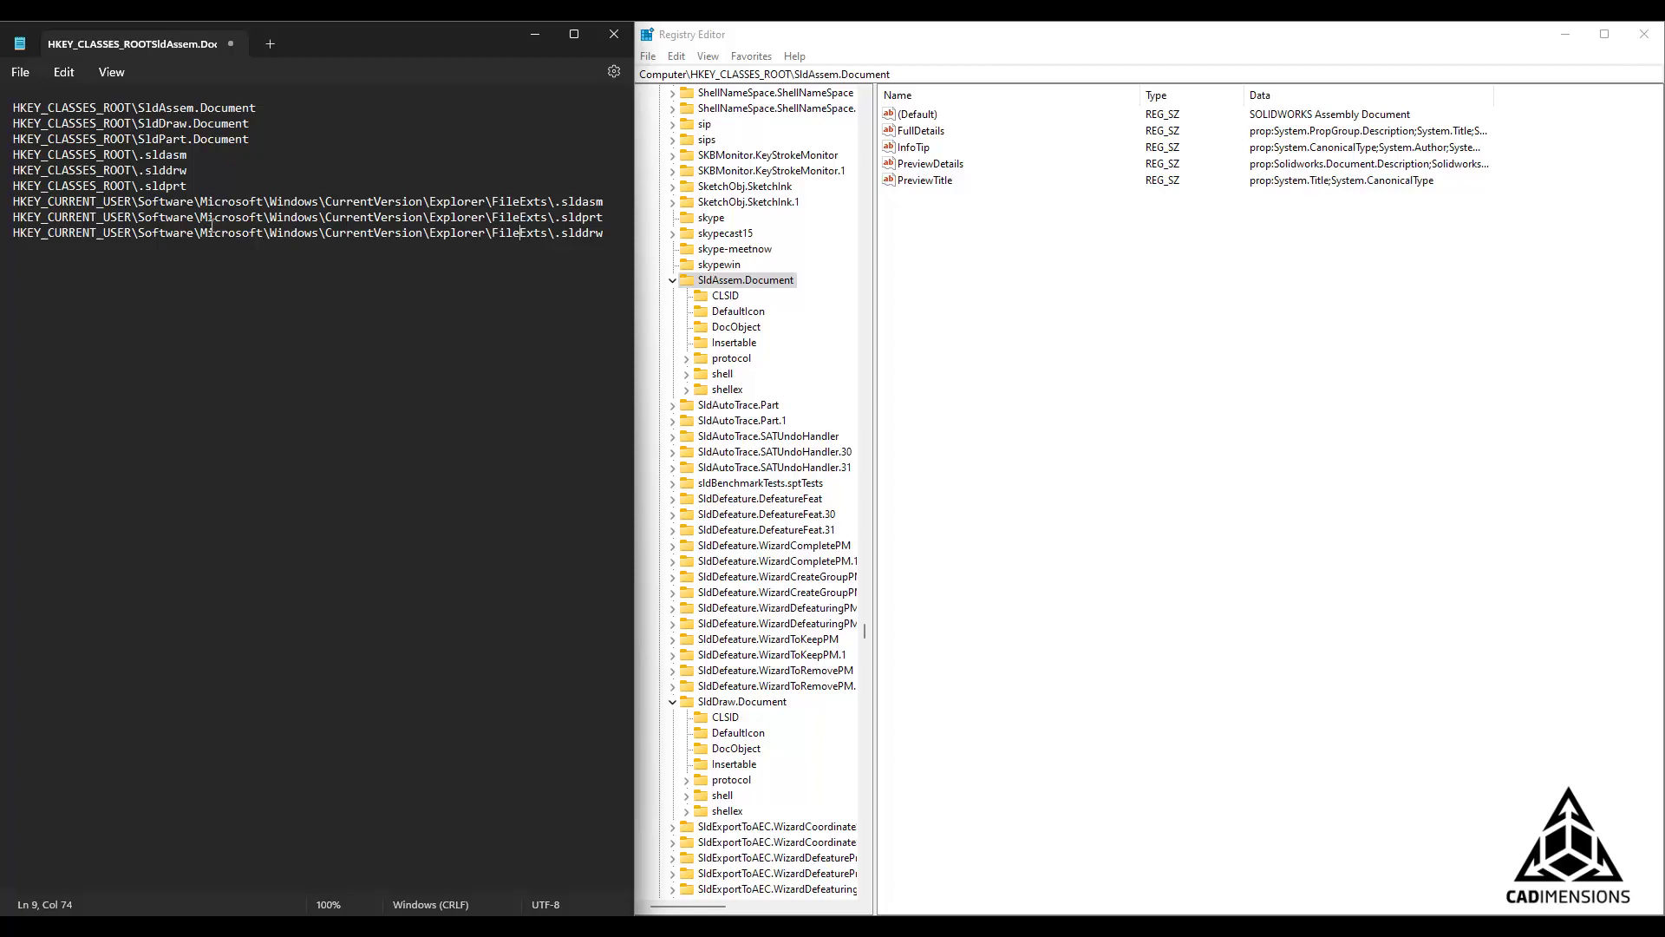
# - Go to HKEY_CLASSES_ROOT\SldAssem.Document via the pasted path and rename it SldAssem.Document_old
pyautogui.tripleClick(233, 107)
pyautogui.hotkey('ctrl', 'c')
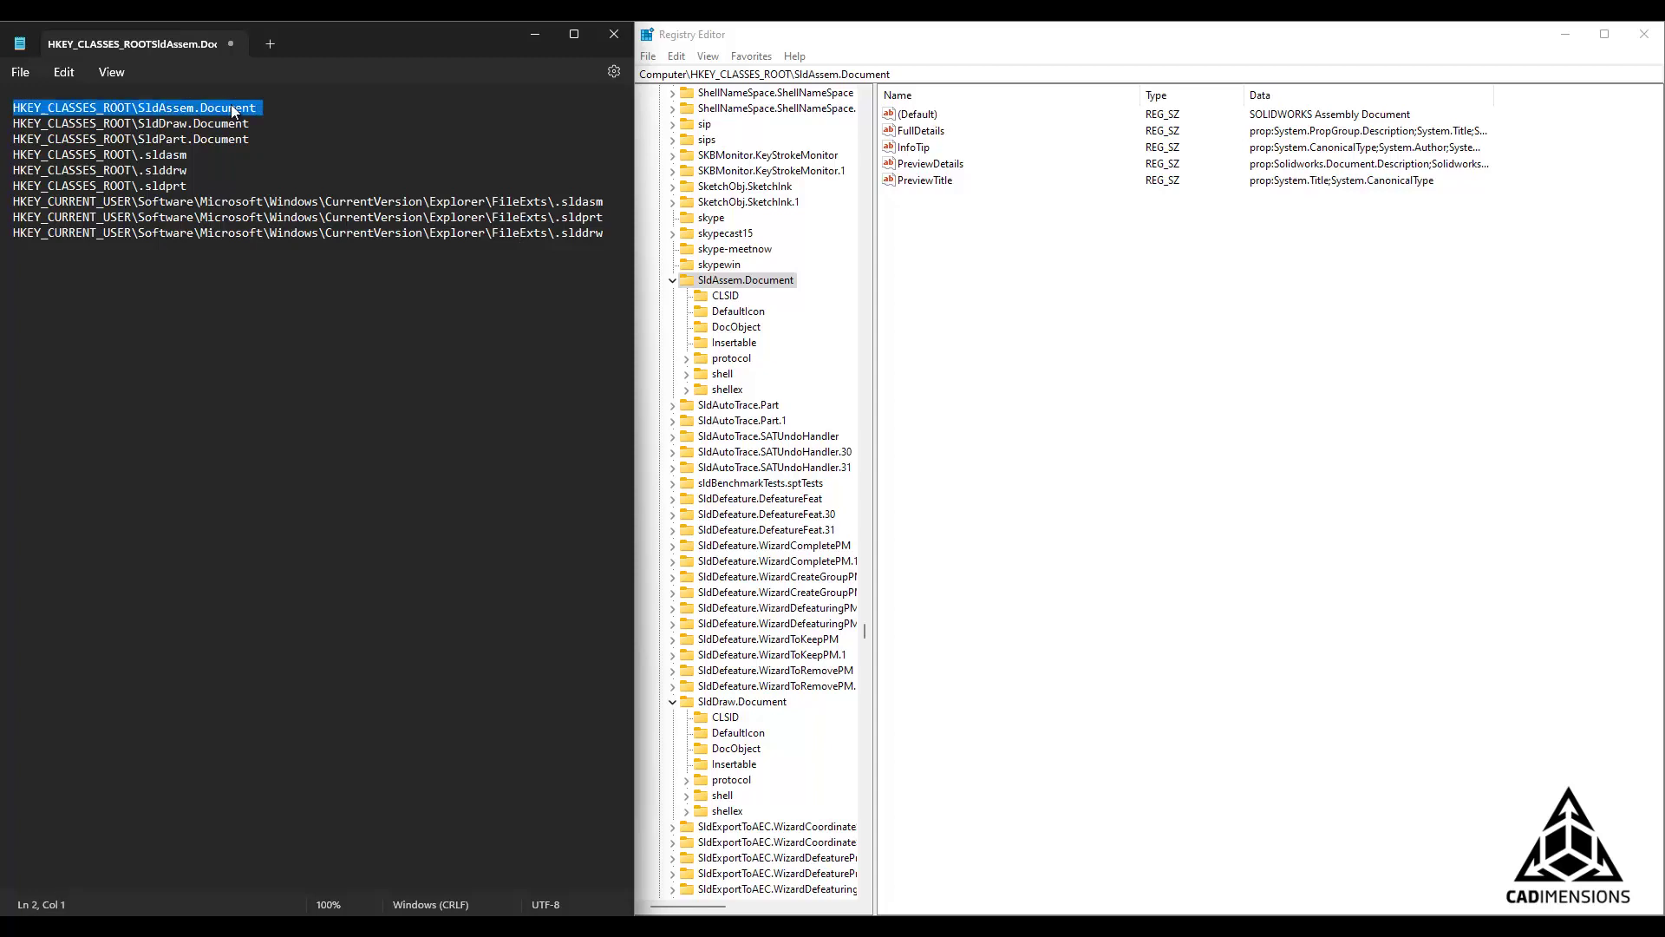
pyautogui.click(976, 70)
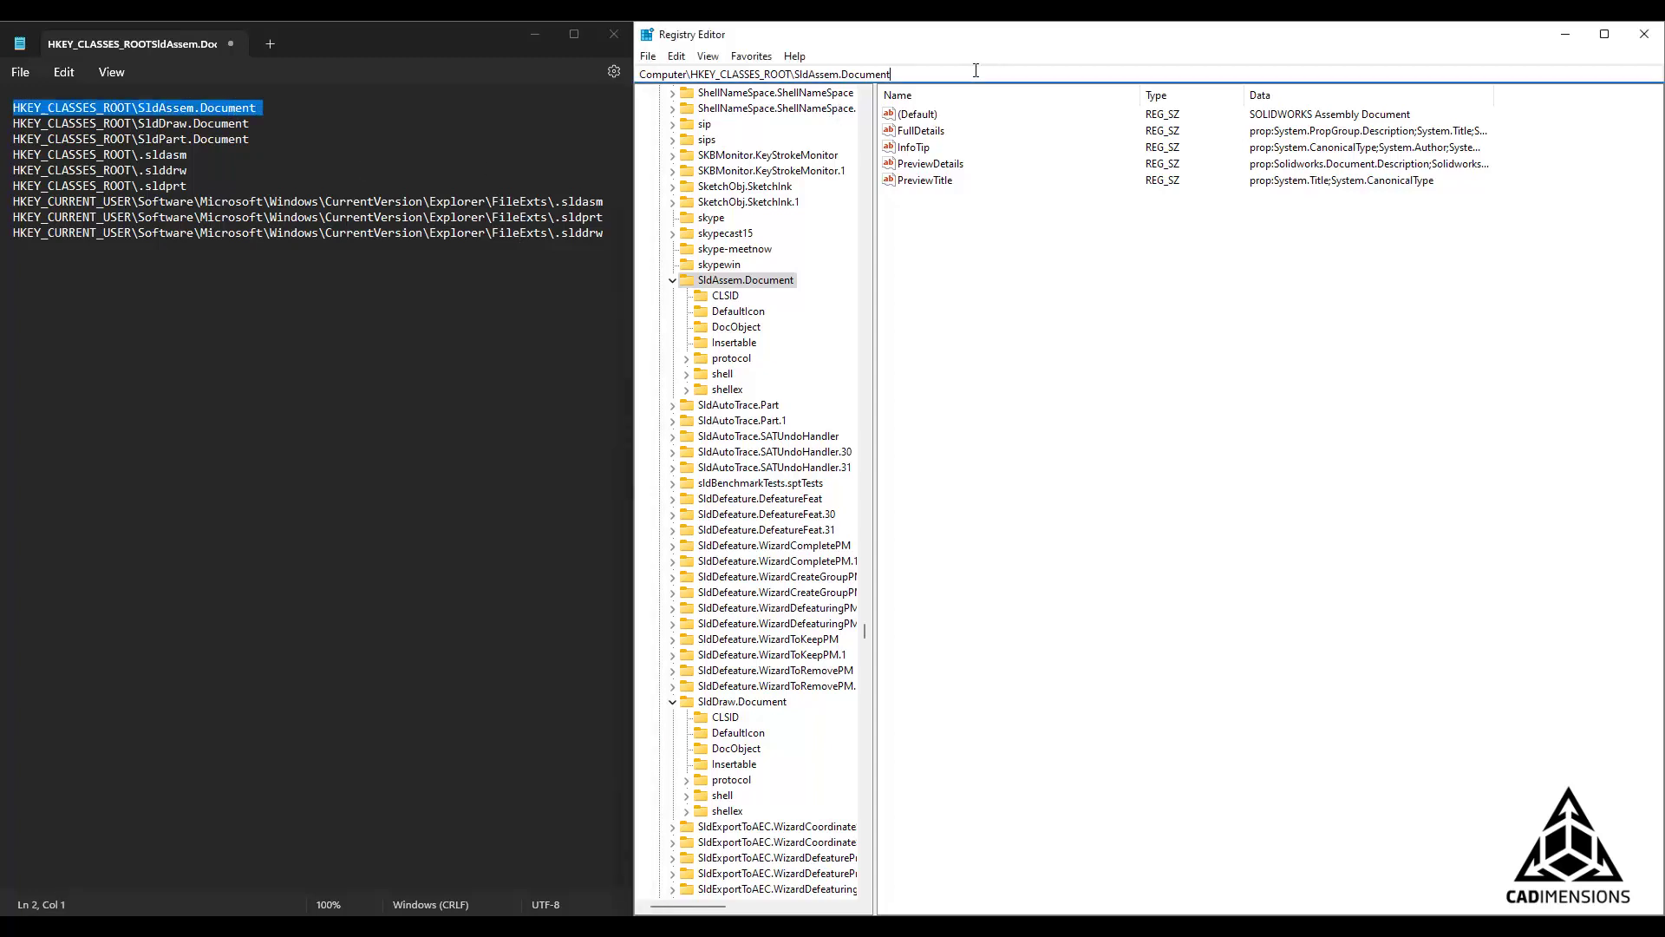
pyautogui.write('v')
pyautogui.press('BackSpace')
pyautogui.hotkey('ctrl', 'v')
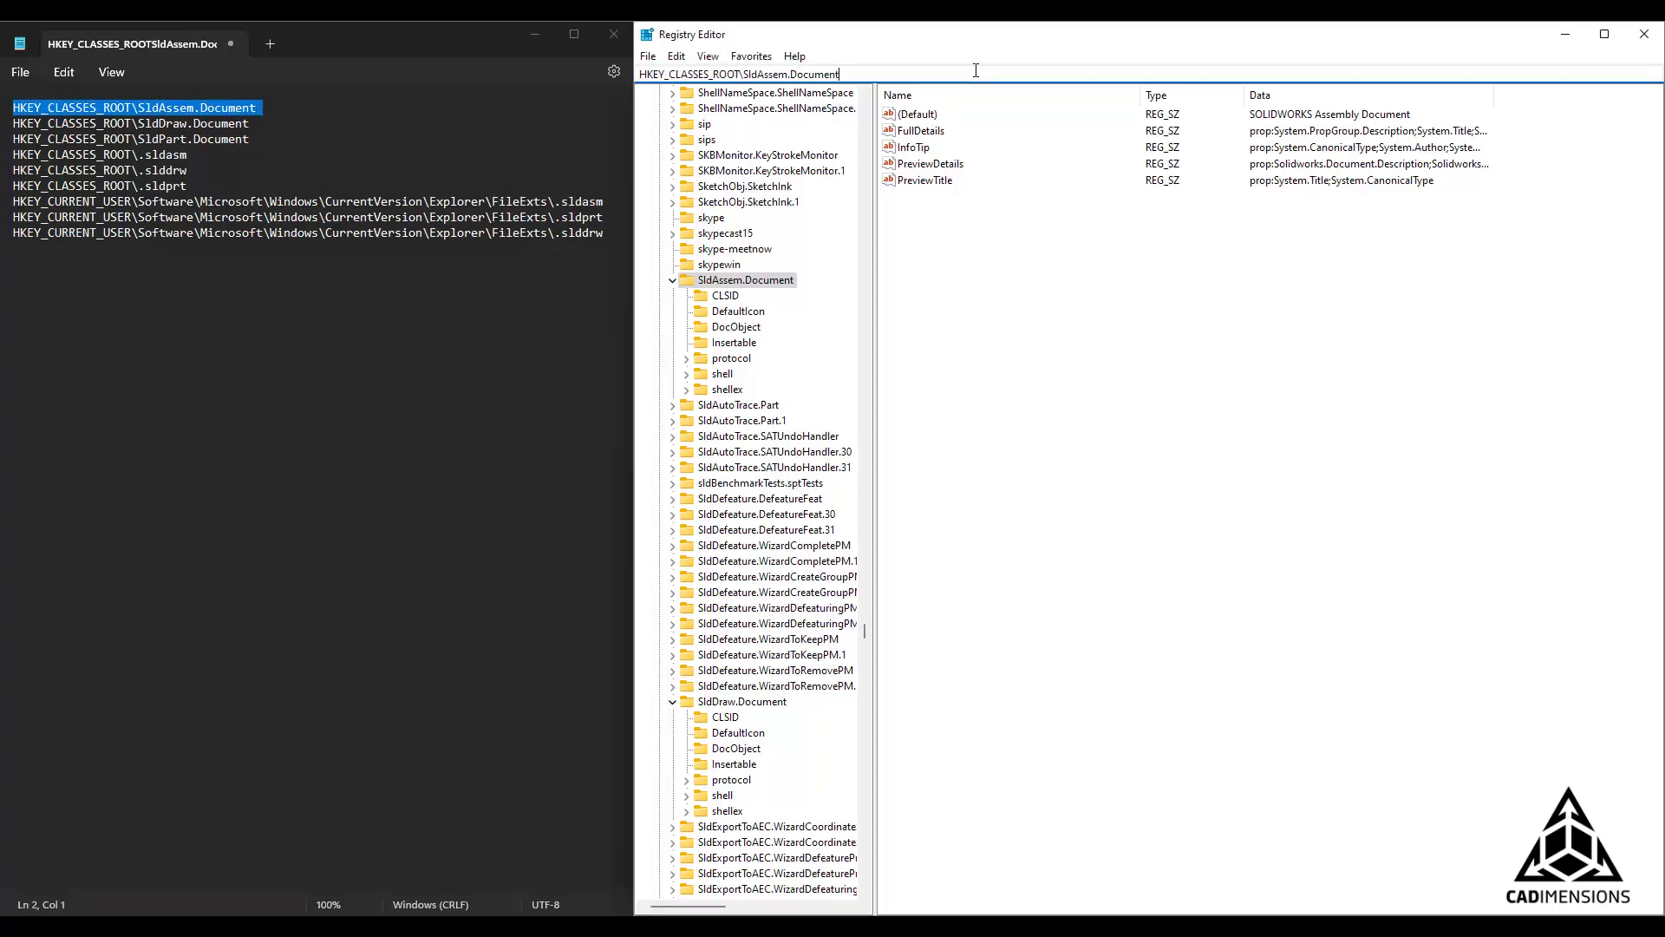
pyautogui.press('Return')
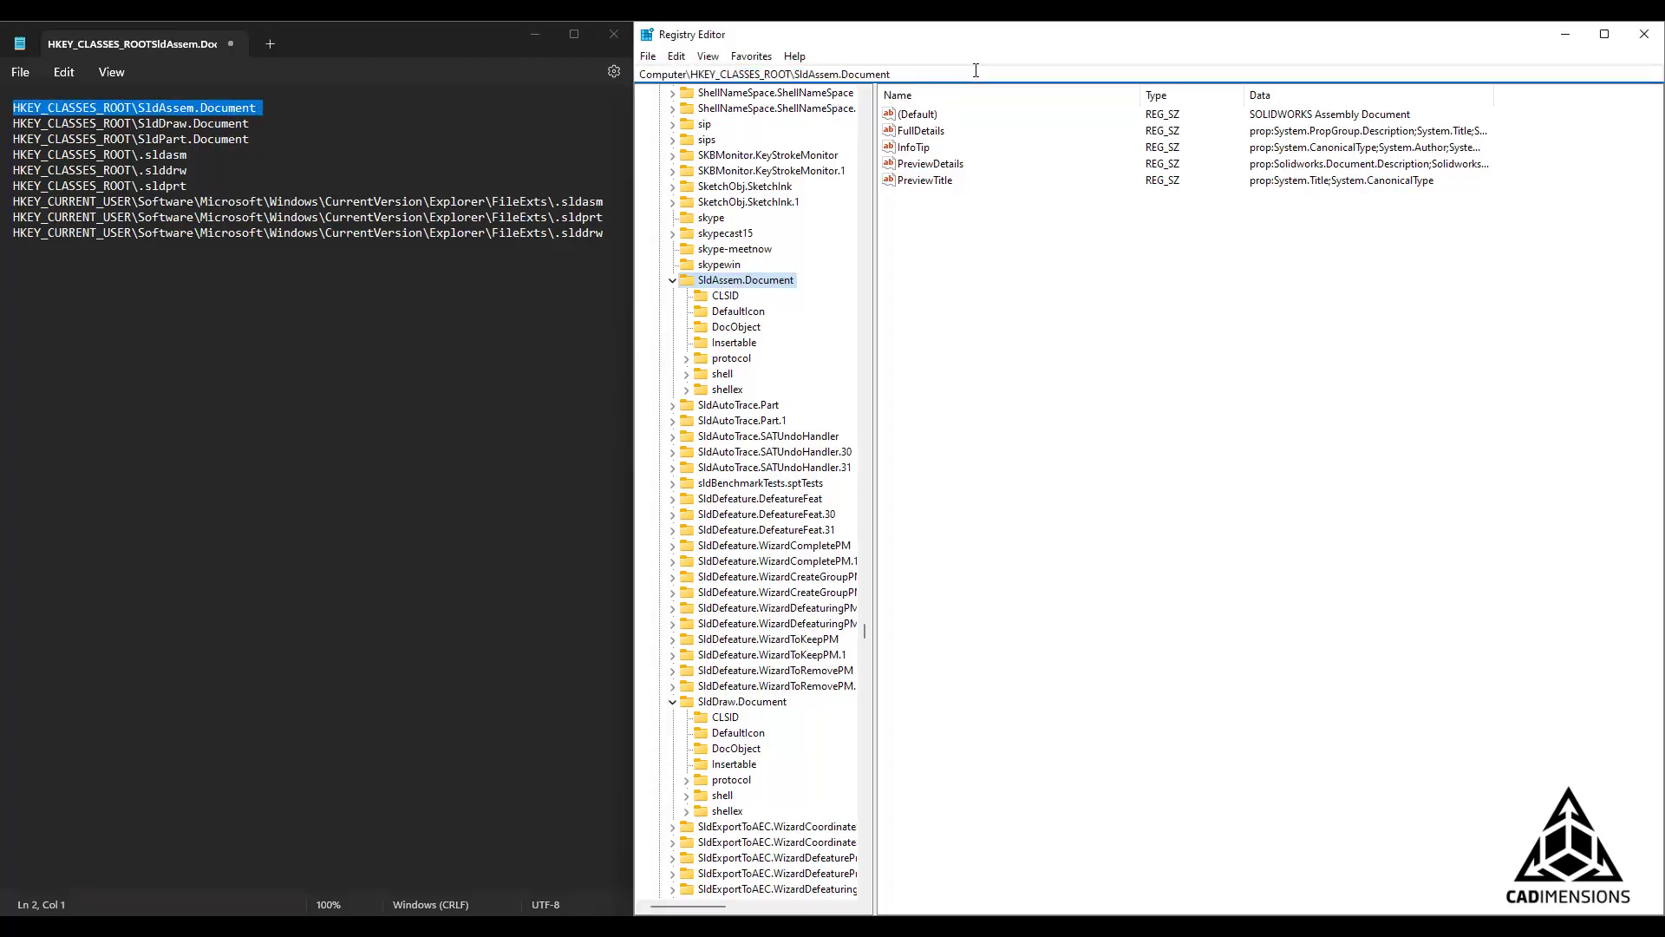
pyautogui.rightClick(768, 281)
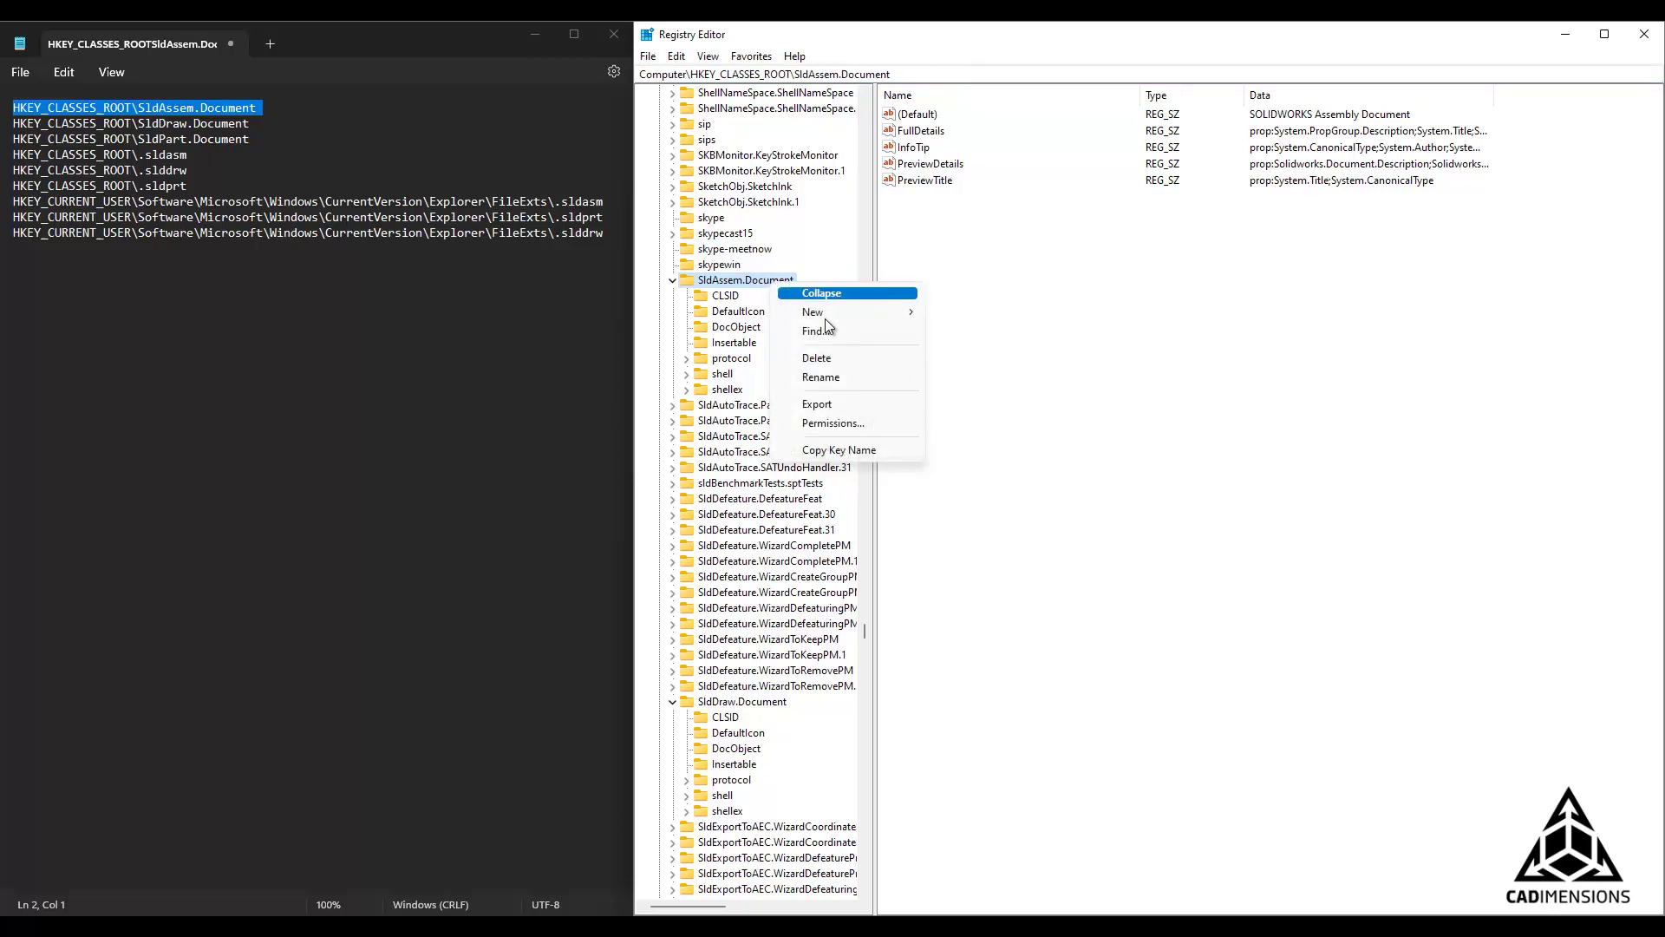
pyautogui.click(849, 378)
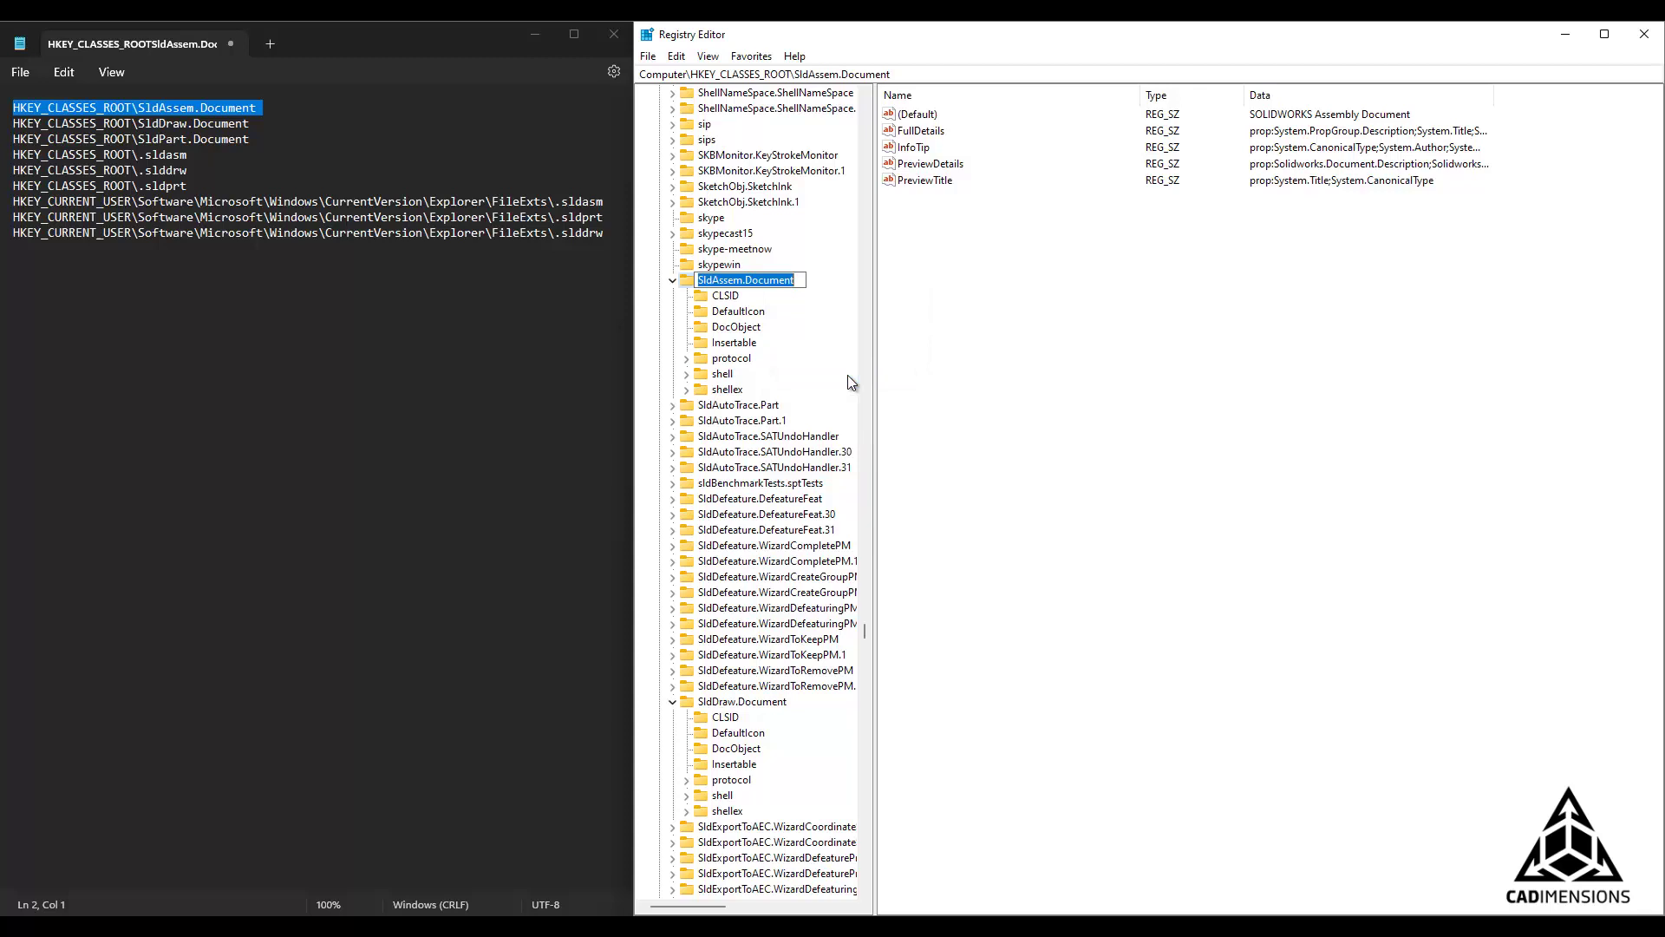
pyautogui.press('End')
pyautogui.write('_old')
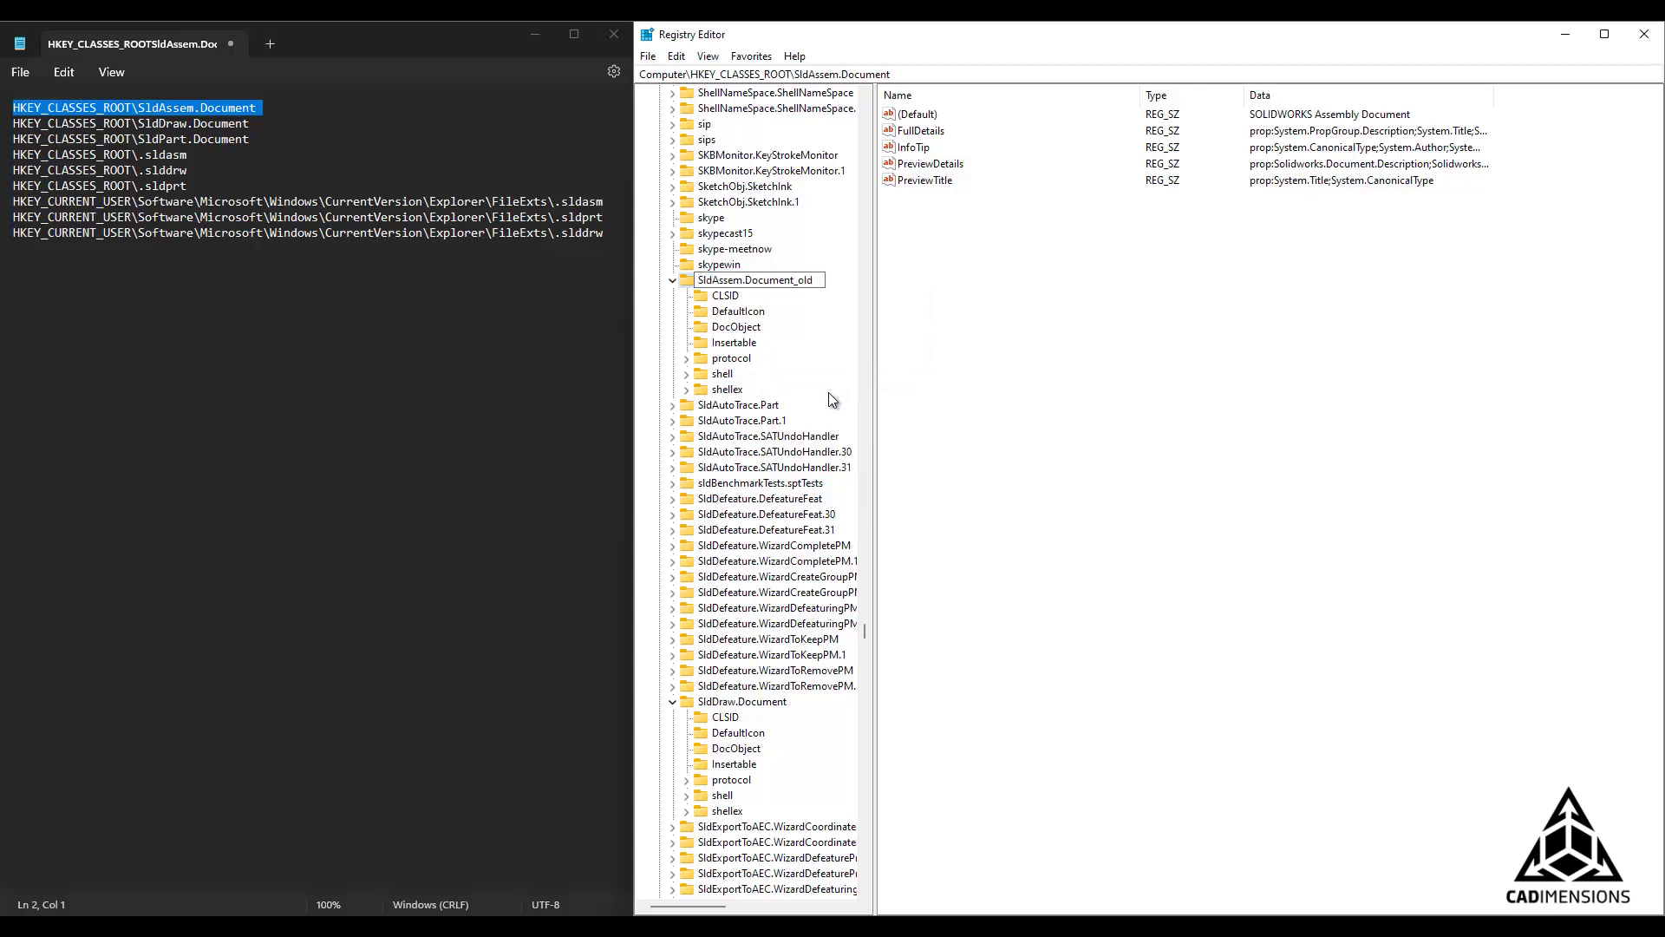
pyautogui.click(731, 701)
# - Rename the SldDraw.Document key to SldDraw.Document_old
pyautogui.rightClick(730, 701)
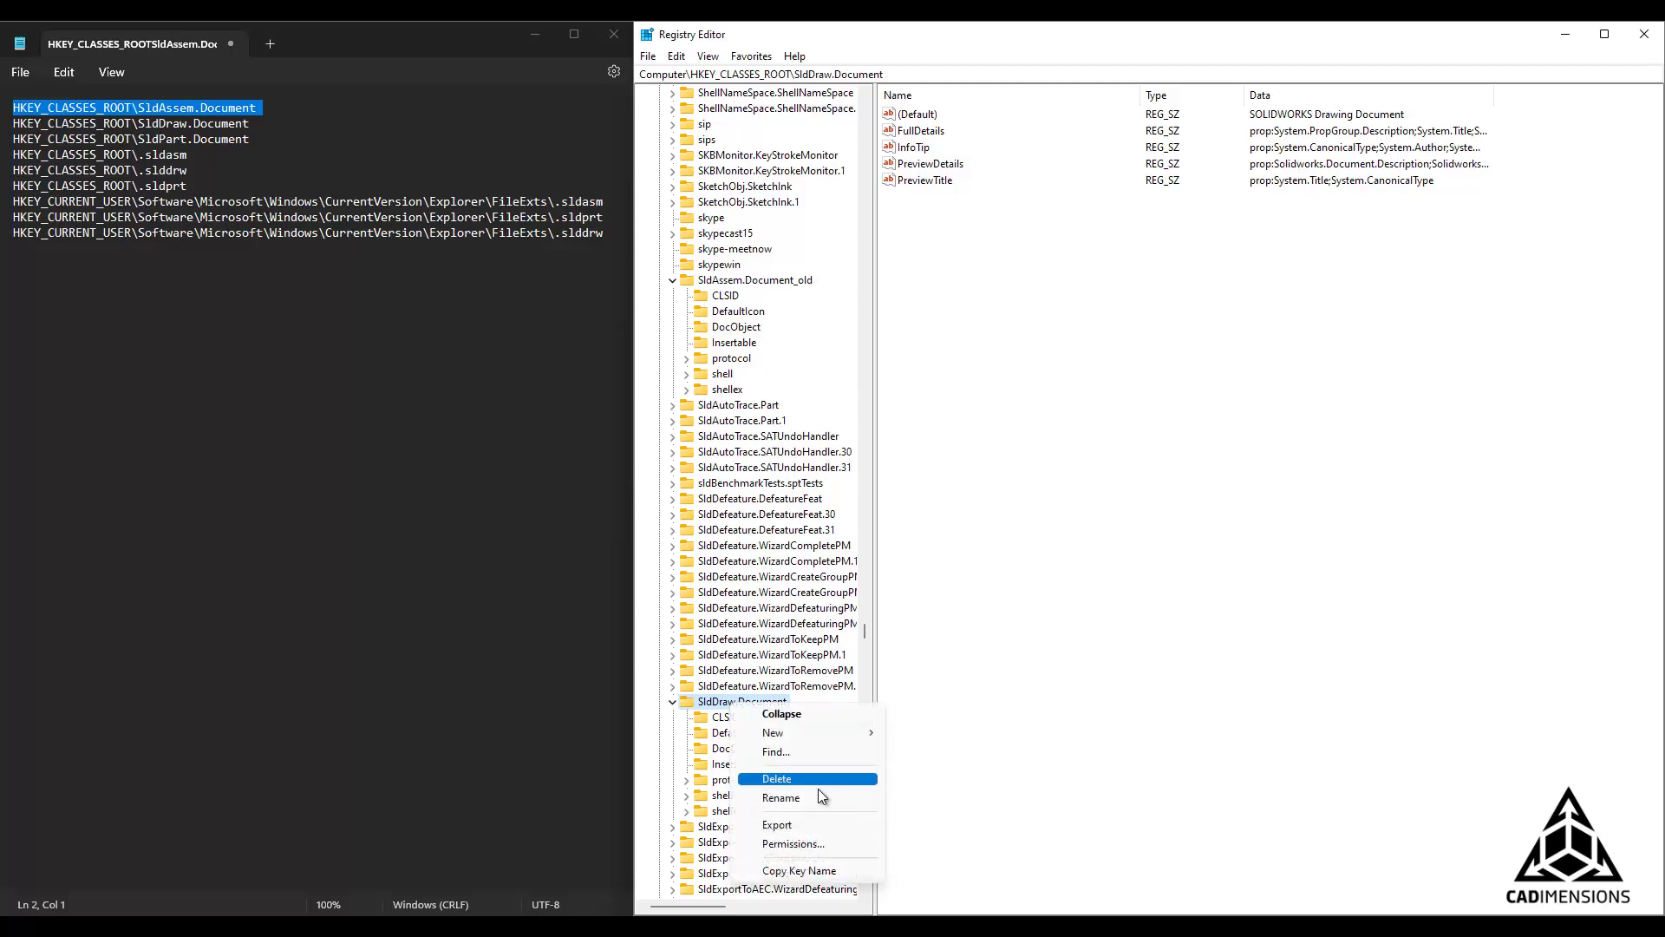
pyautogui.click(814, 794)
pyautogui.press('End')
pyautogui.write('_old')
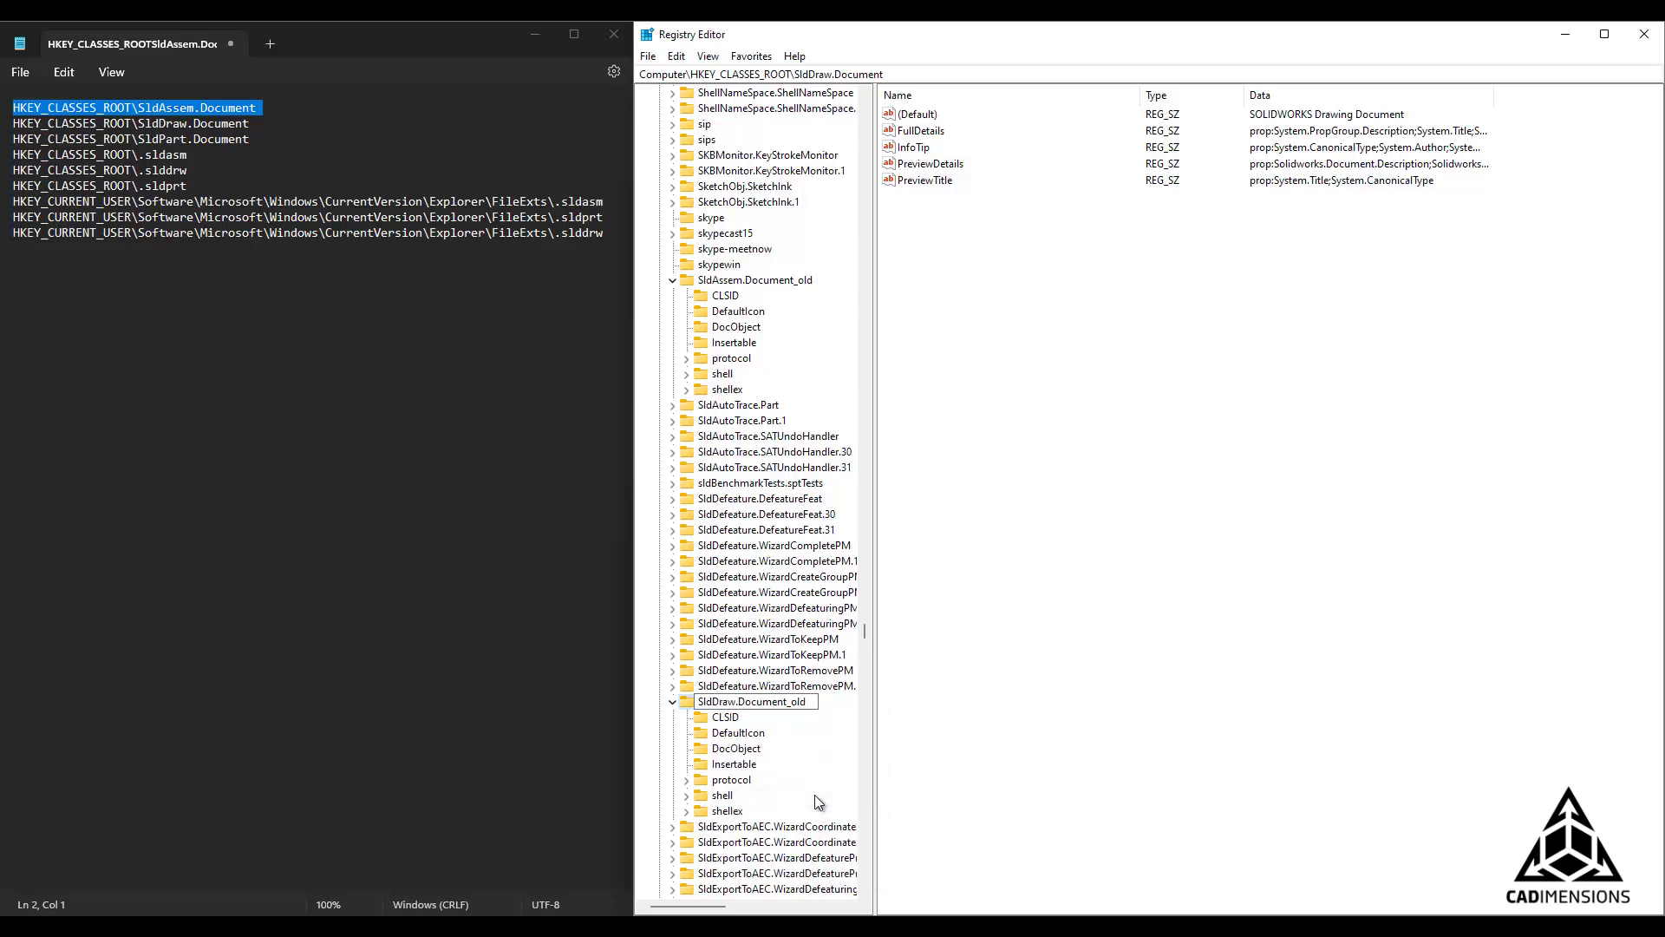
pyautogui.press('Return')
# - Rename the SldPart.Document key to SldPart.Document_old and copy the .sldasm path
pyautogui.scroll(-8, 815, 807)
pyautogui.scroll(-15, 815, 809)
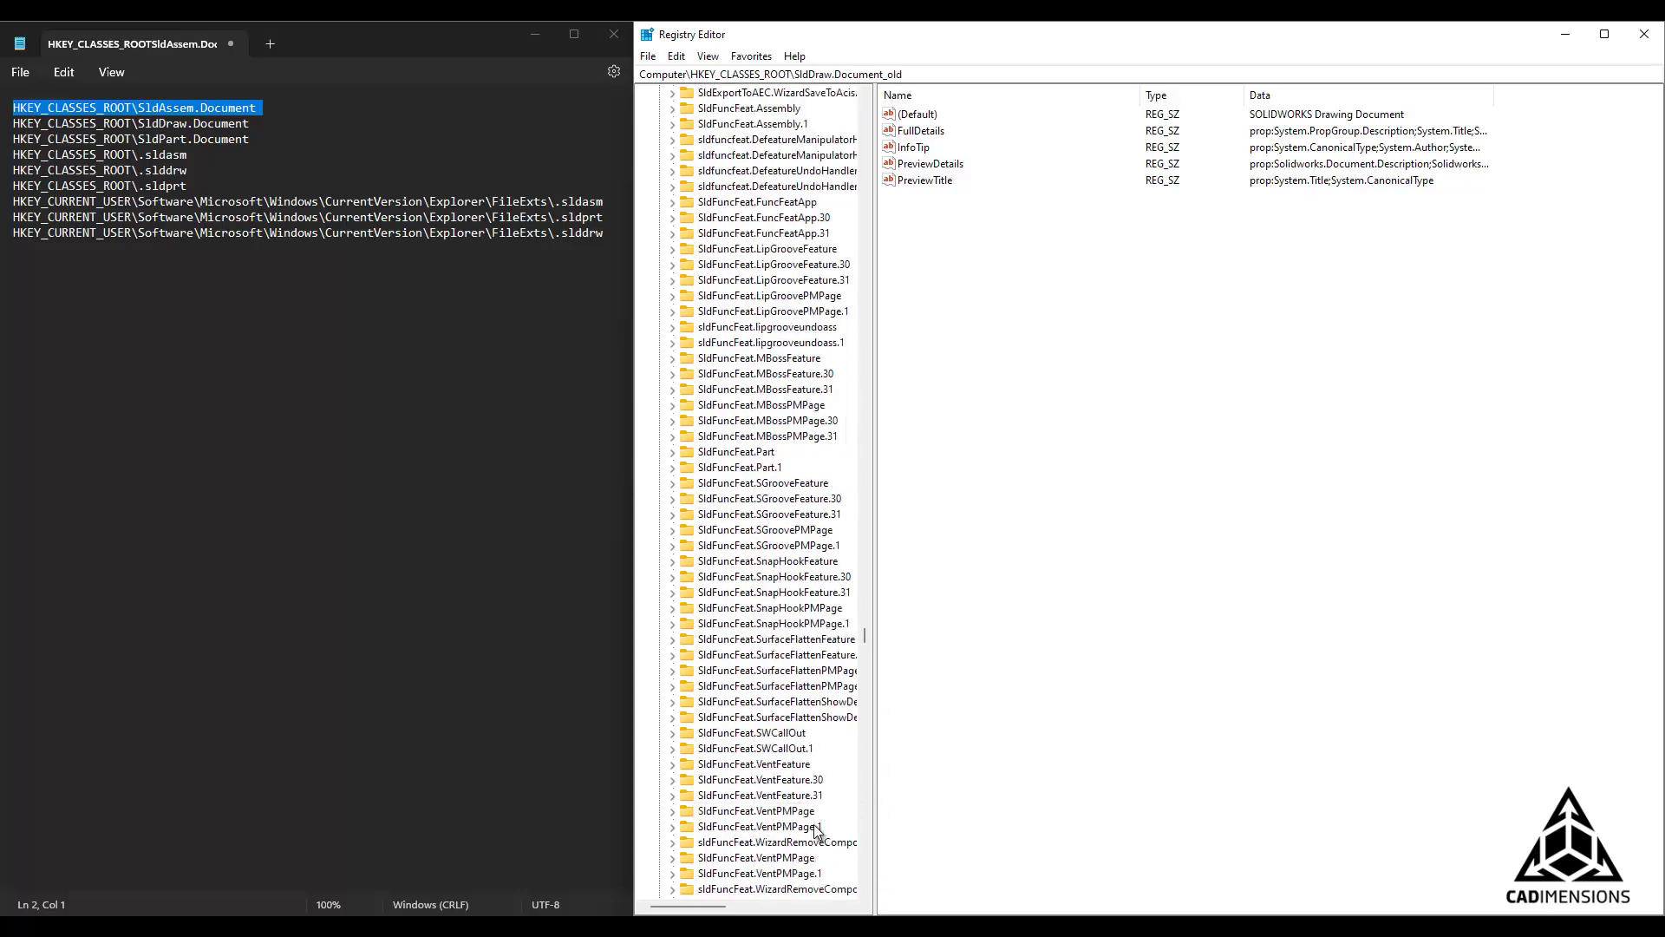
pyautogui.rightClick(772, 610)
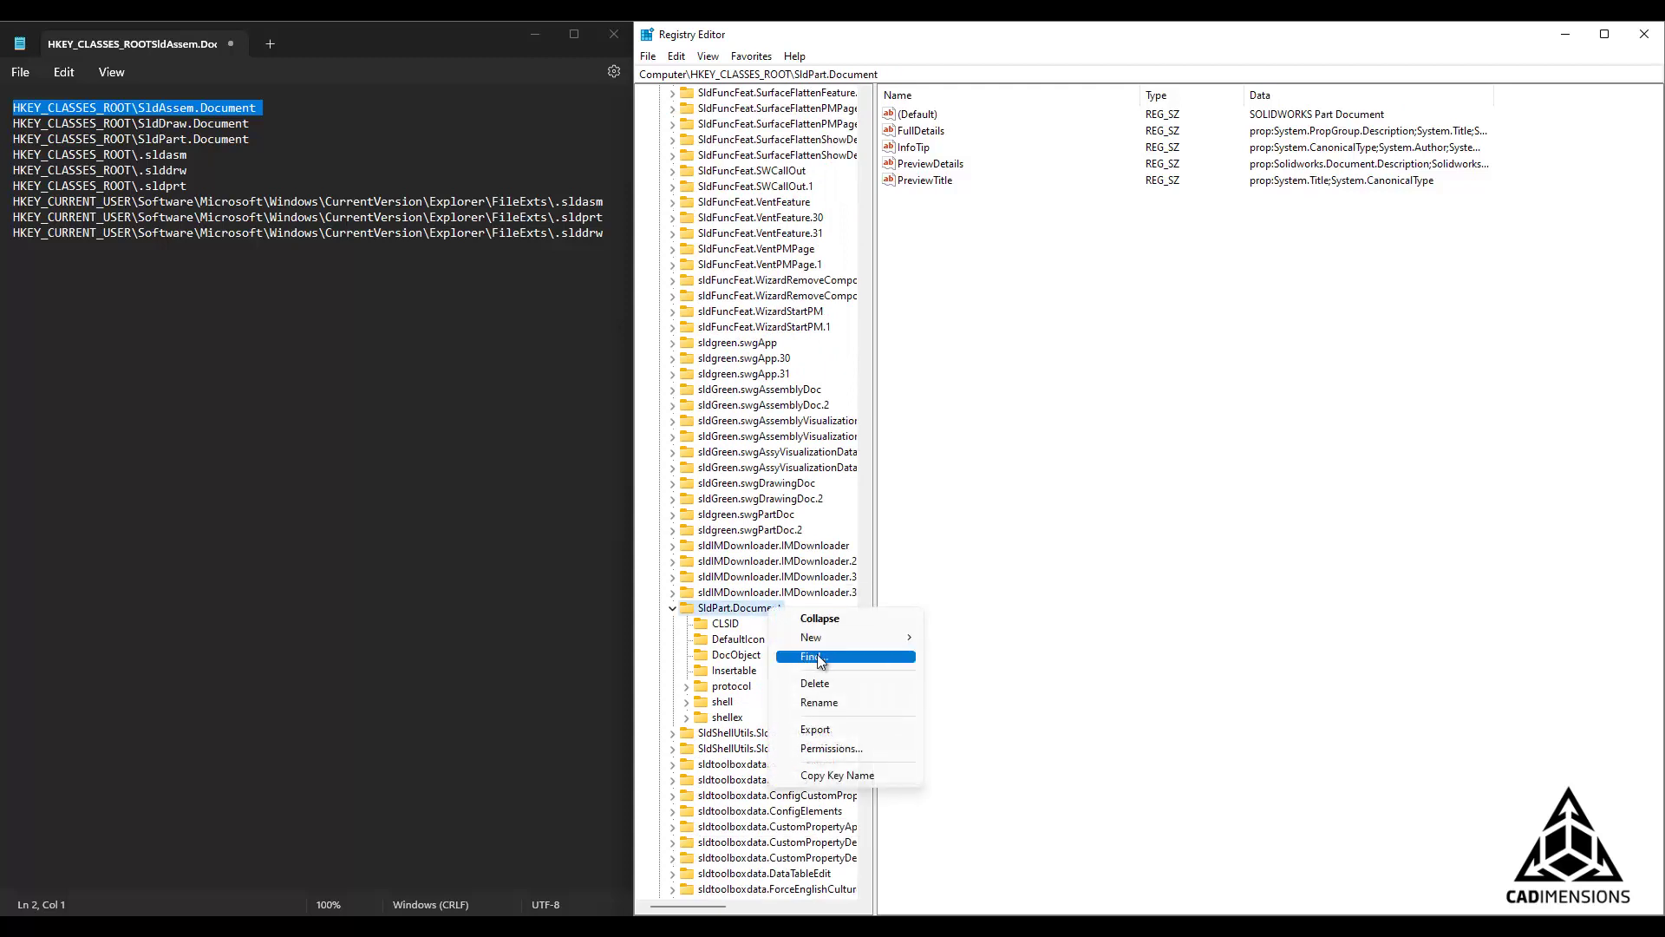
pyautogui.click(829, 702)
pyautogui.press('End')
pyautogui.write('_old')
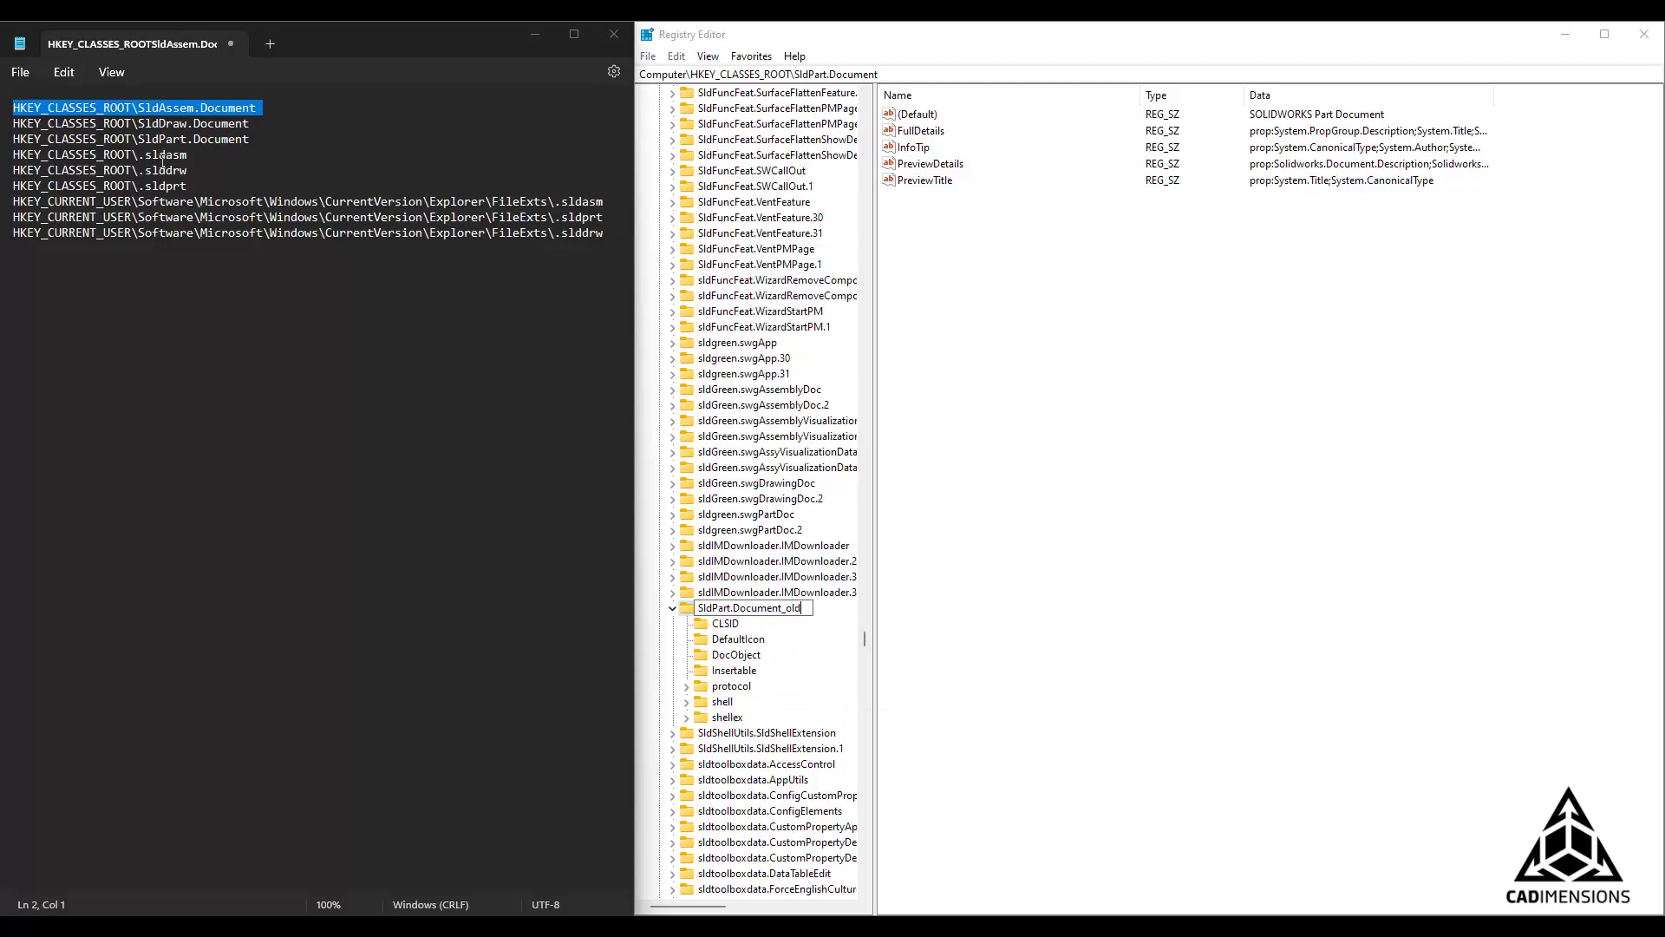
pyautogui.tripleClick(162, 154)
pyautogui.hotkey('ctrl', 'c')
pyautogui.click(929, 74)
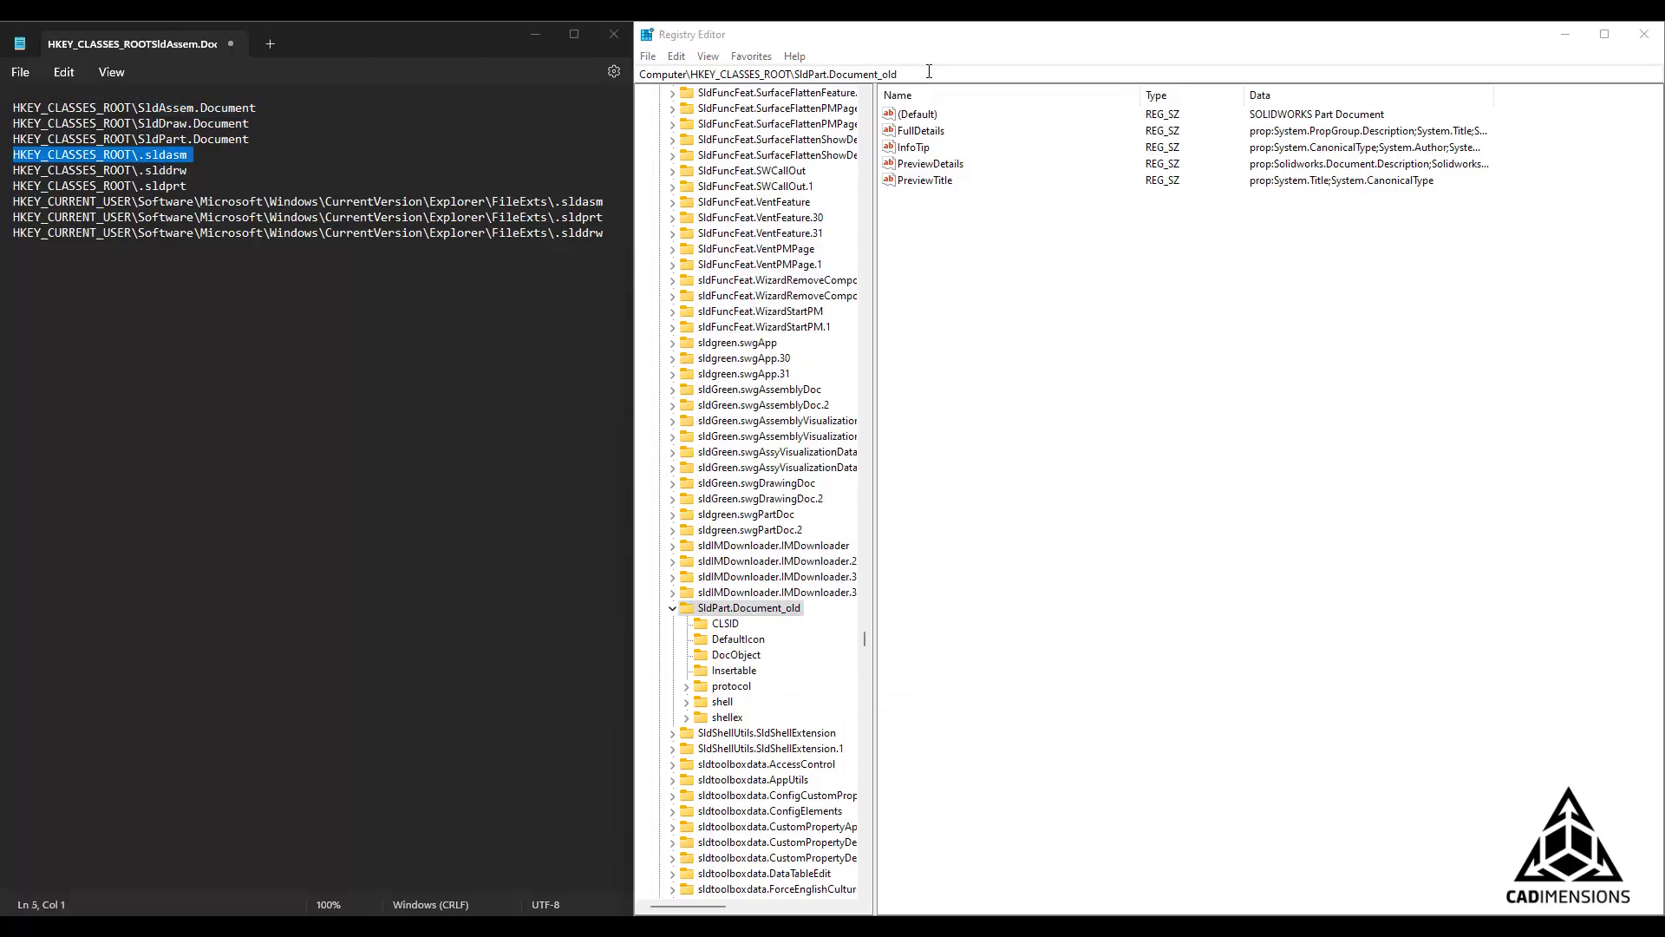
# - Go to HKEY_CLASSES_ROOT\.SLDASM and rename it .SLDASM_old
pyautogui.hotkey('ctrl', 'v')
pyautogui.press('Return')
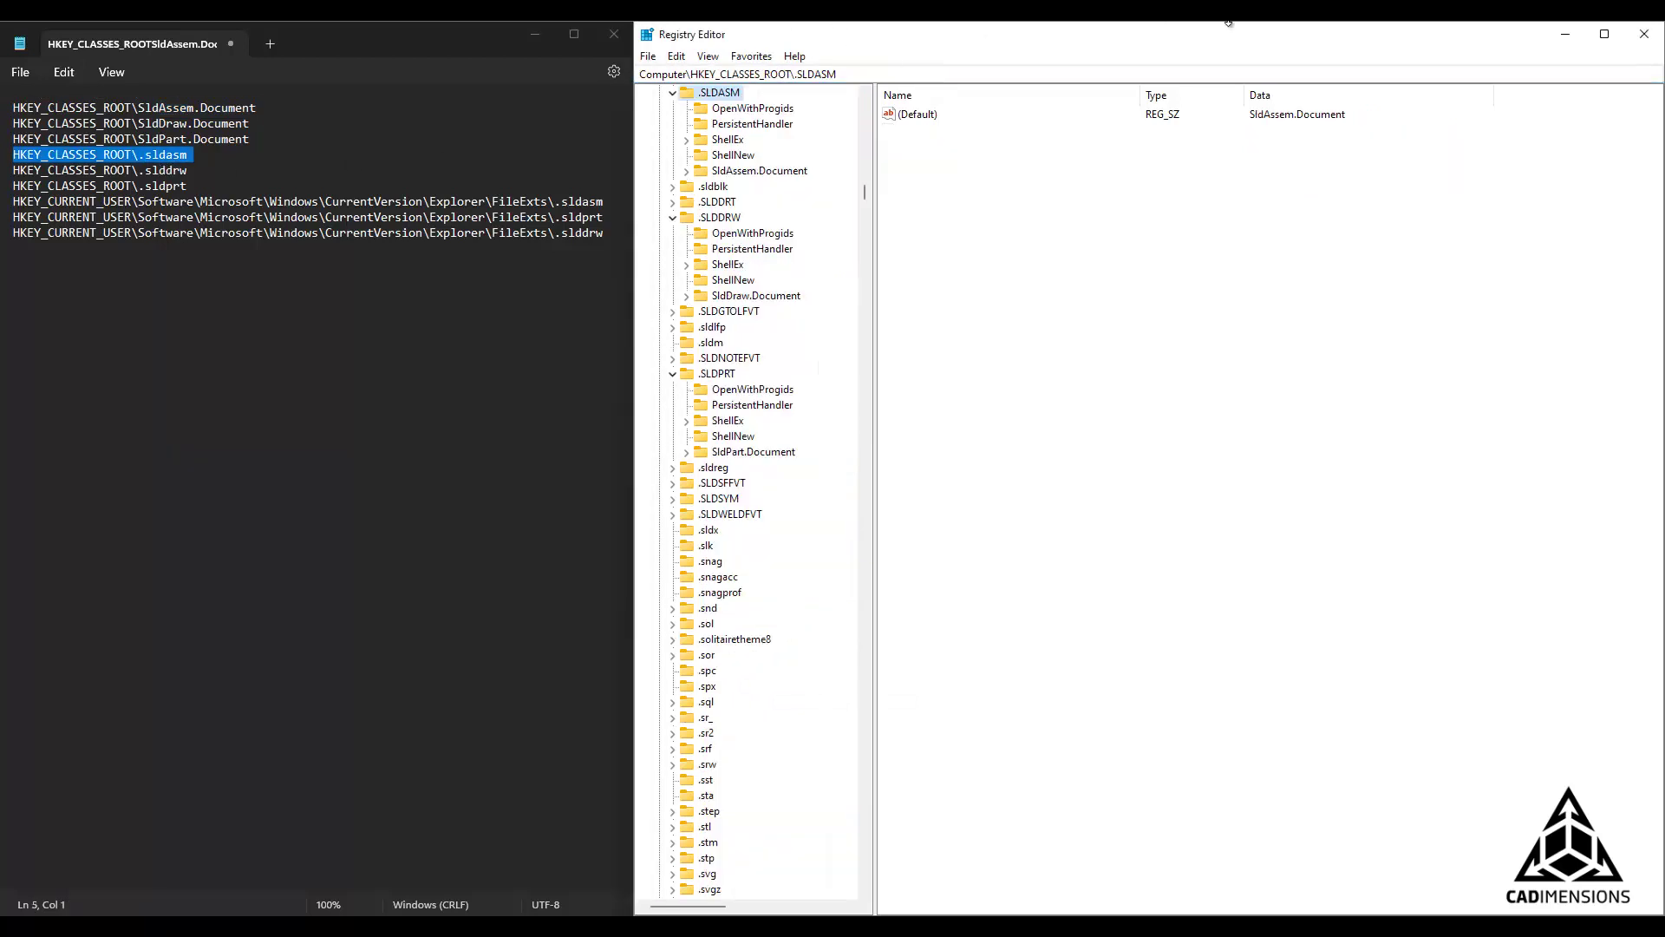
pyautogui.rightClick(731, 95)
pyautogui.click(794, 192)
pyautogui.press('End')
pyautogui.write('_old')
# - Rename the .SLDDRW and .SLDPRT keys to .SLDDRW_old and .SLDPRT_old
pyautogui.rightClick(721, 218)
pyautogui.click(784, 312)
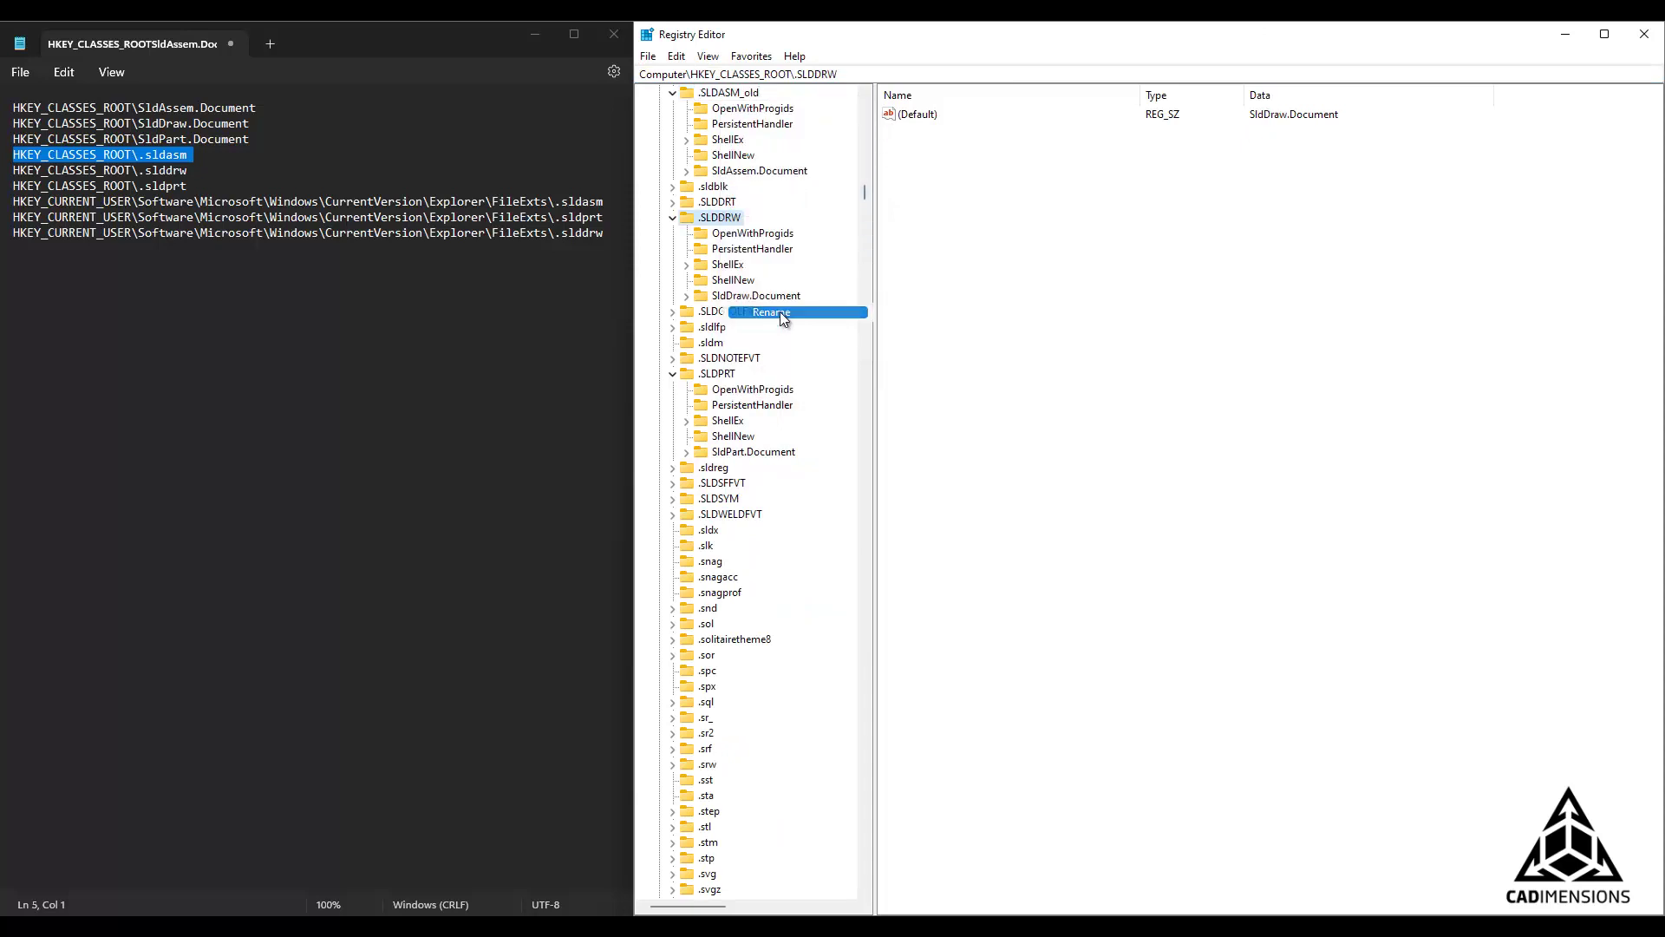
pyautogui.press('End')
pyautogui.write('_old')
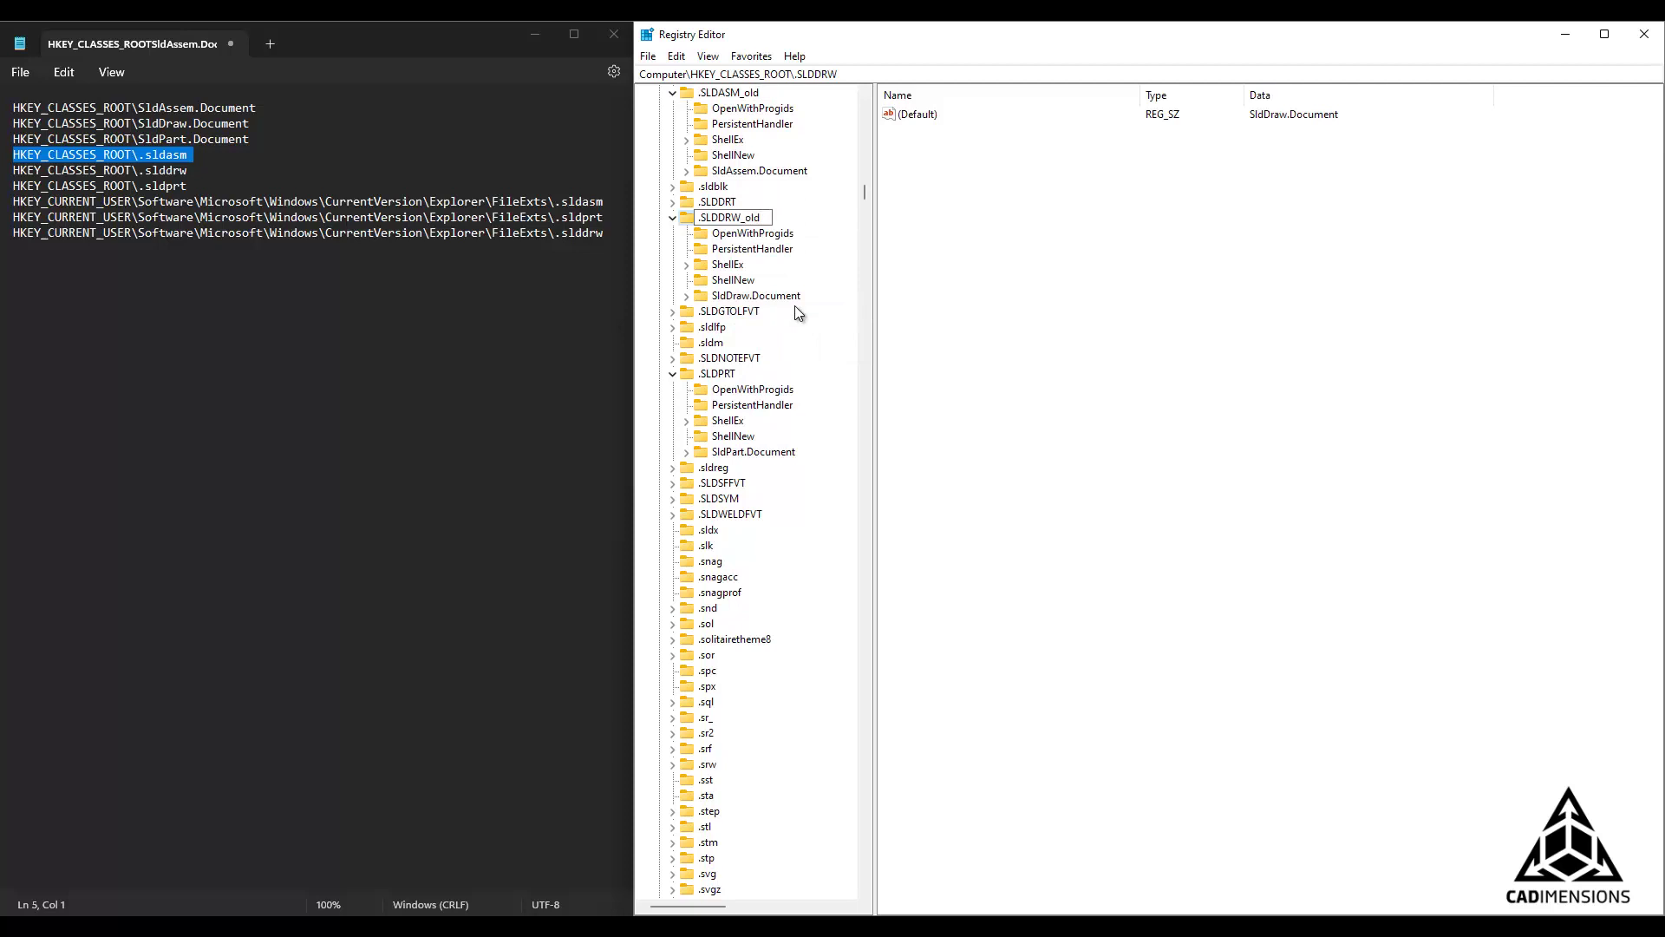
pyautogui.rightClick(727, 376)
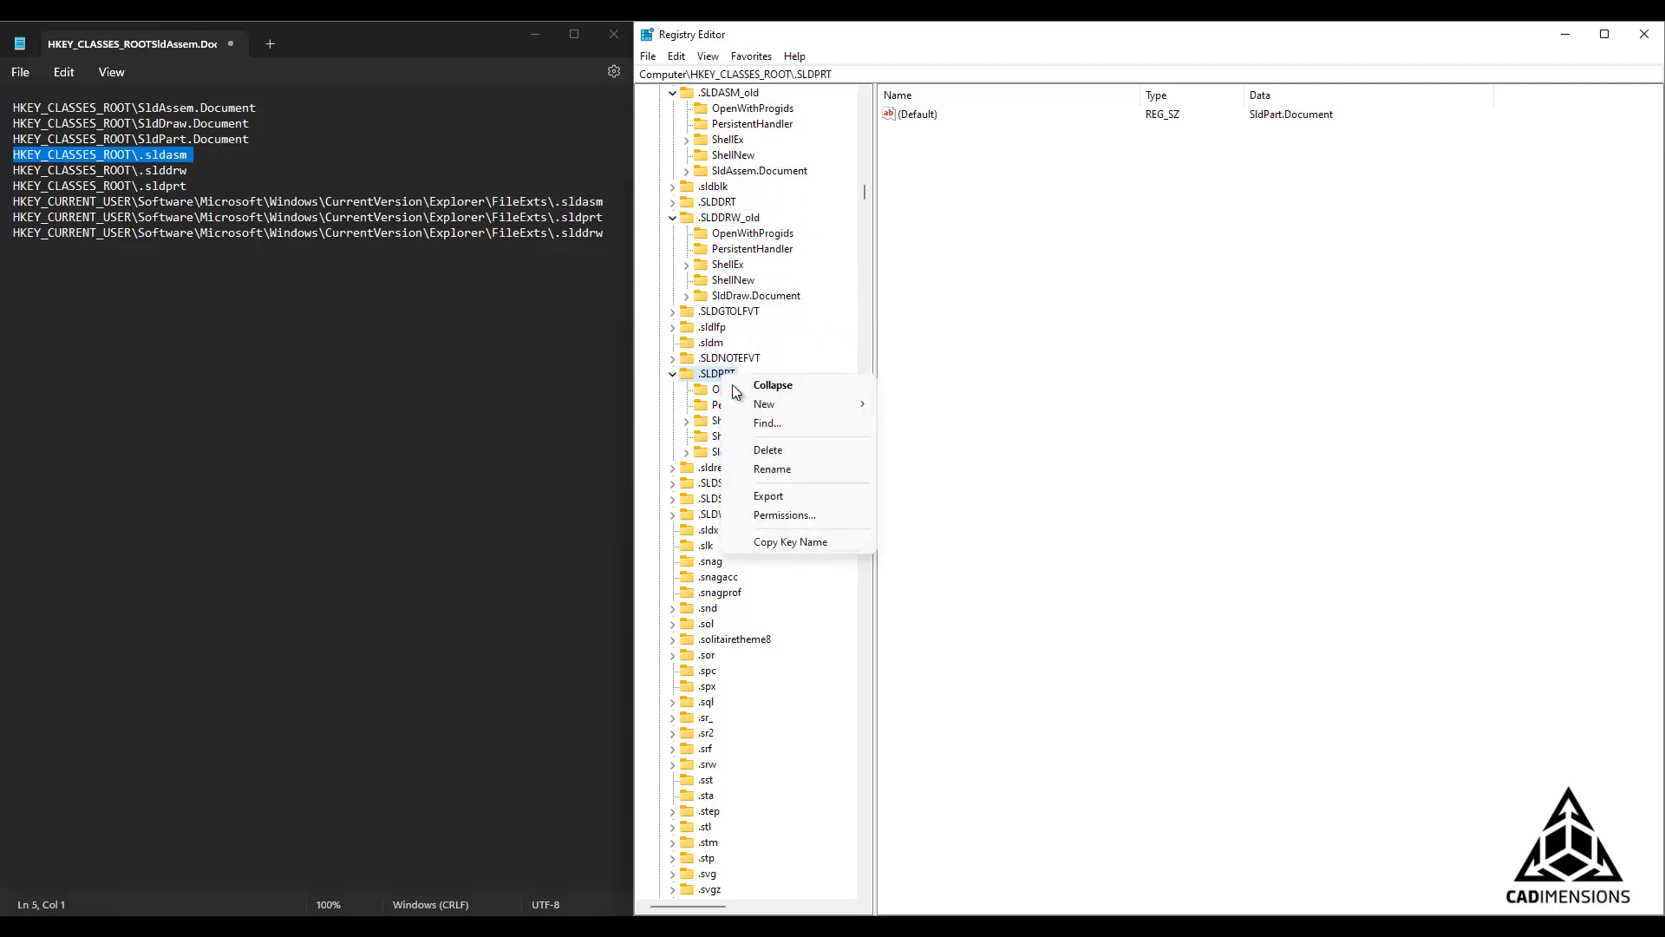
pyautogui.click(778, 473)
pyautogui.press('End')
pyautogui.write('_old')
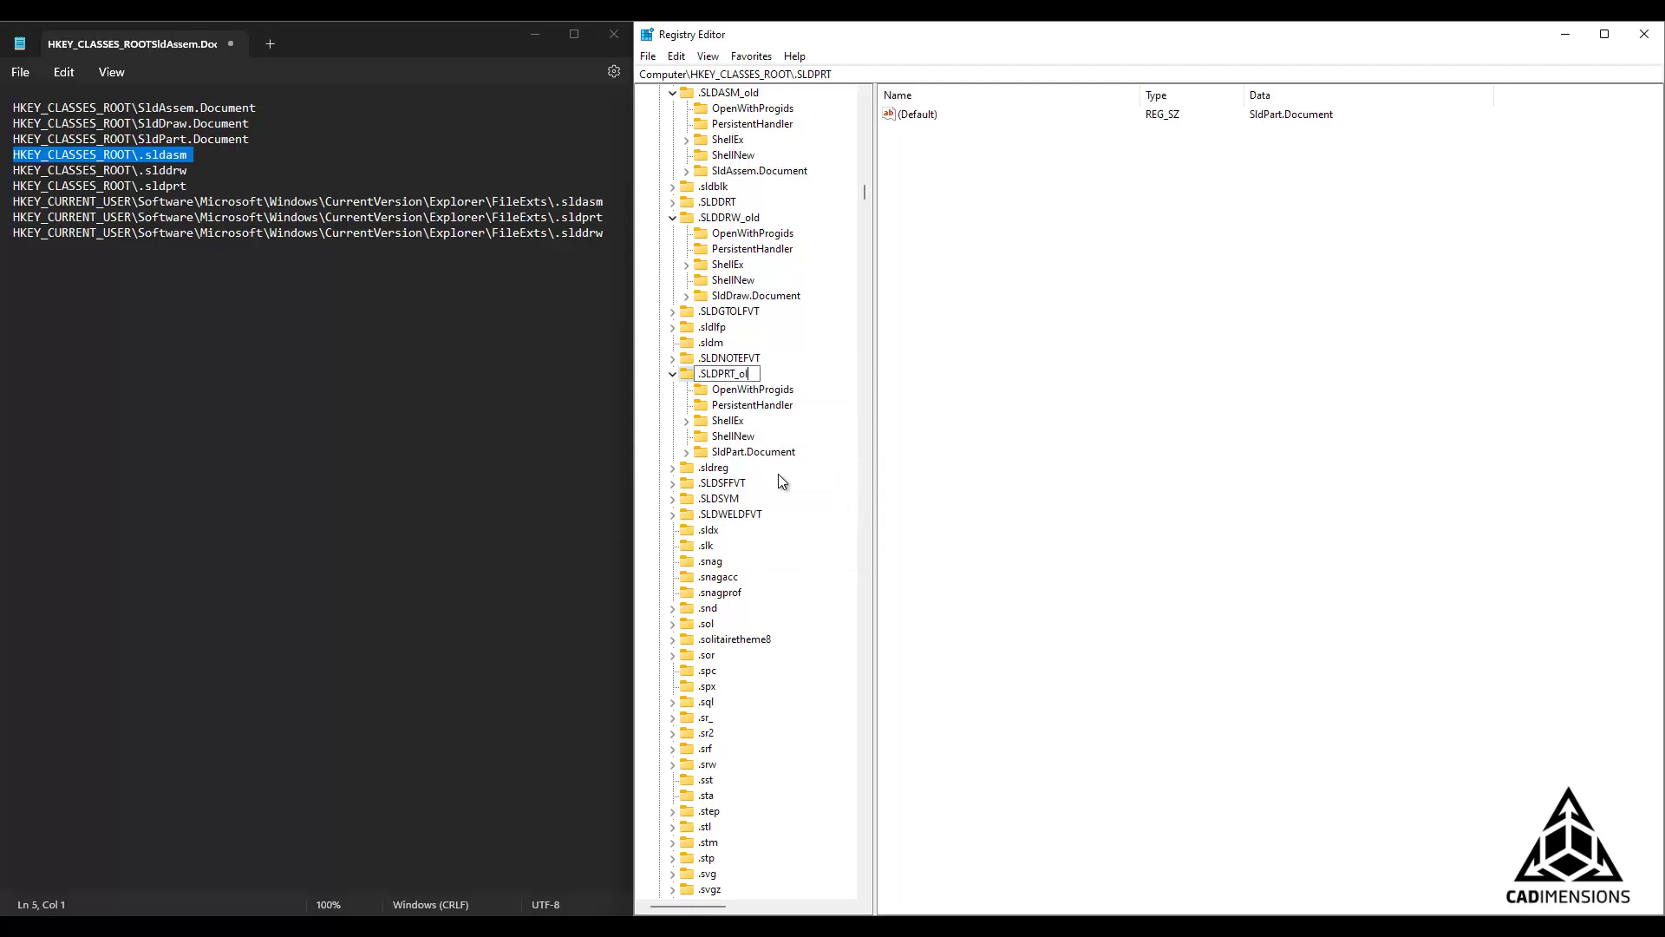
pyautogui.click(187, 202)
pyautogui.tripleClick(187, 201)
pyautogui.hotkey('ctrl', 'c')
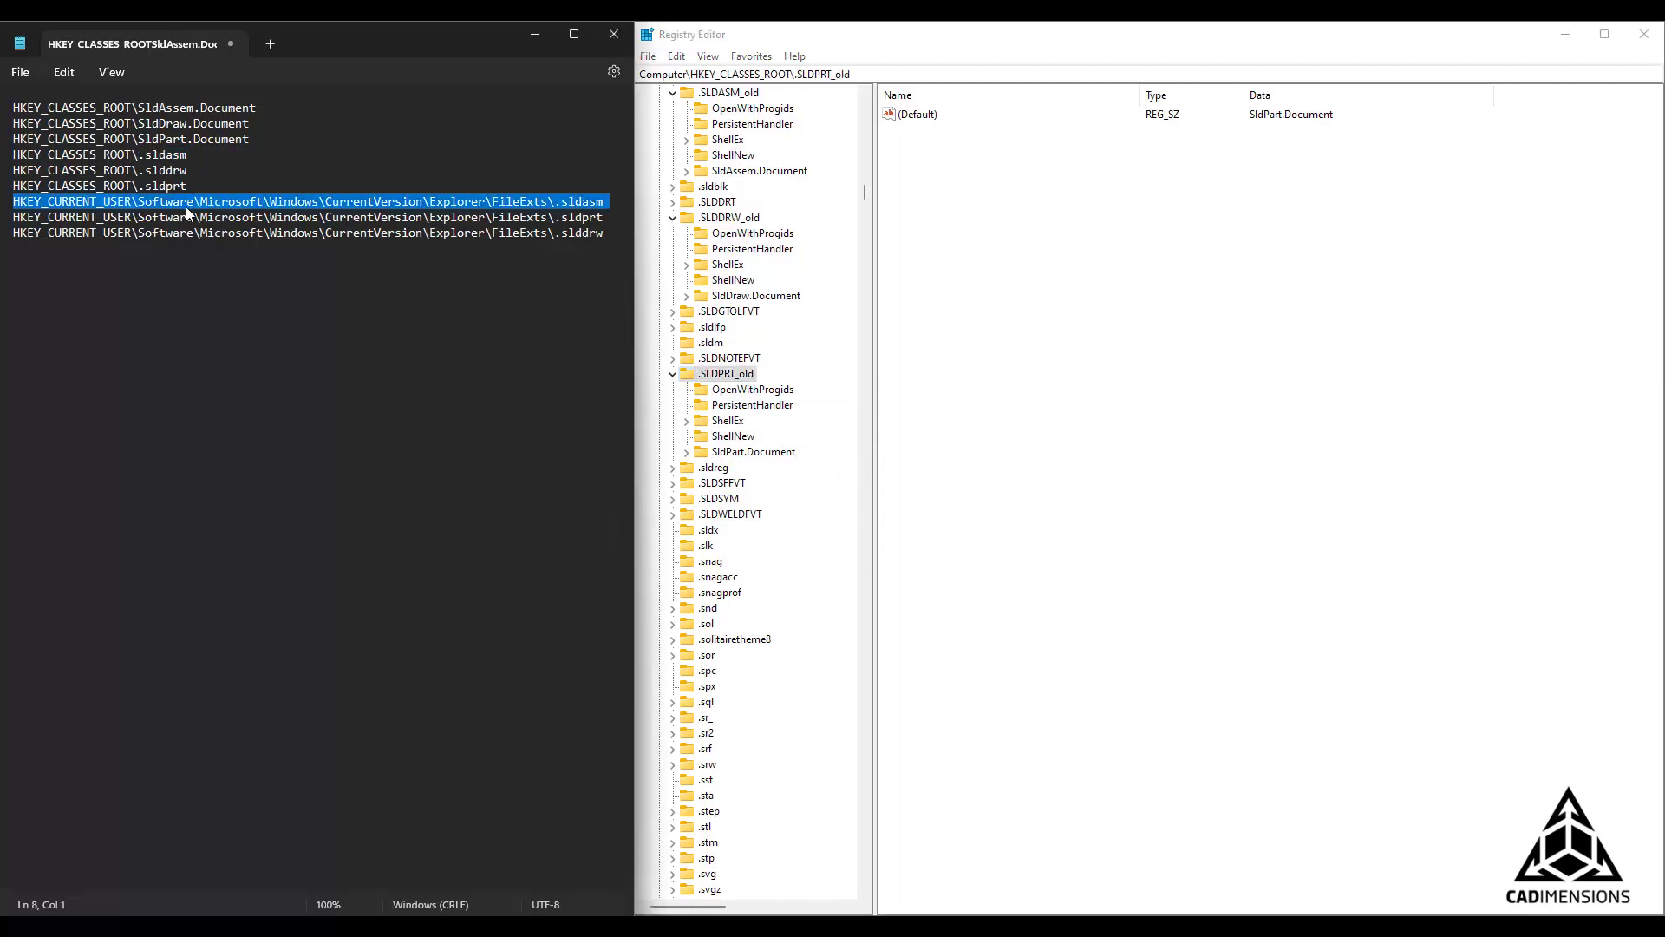
# - Go to HKCU FileExts\.SLDASM, try renaming it .SLDASM_old, and dismiss the name-exists error
pyautogui.click(947, 75)
pyautogui.press('BackSpace')
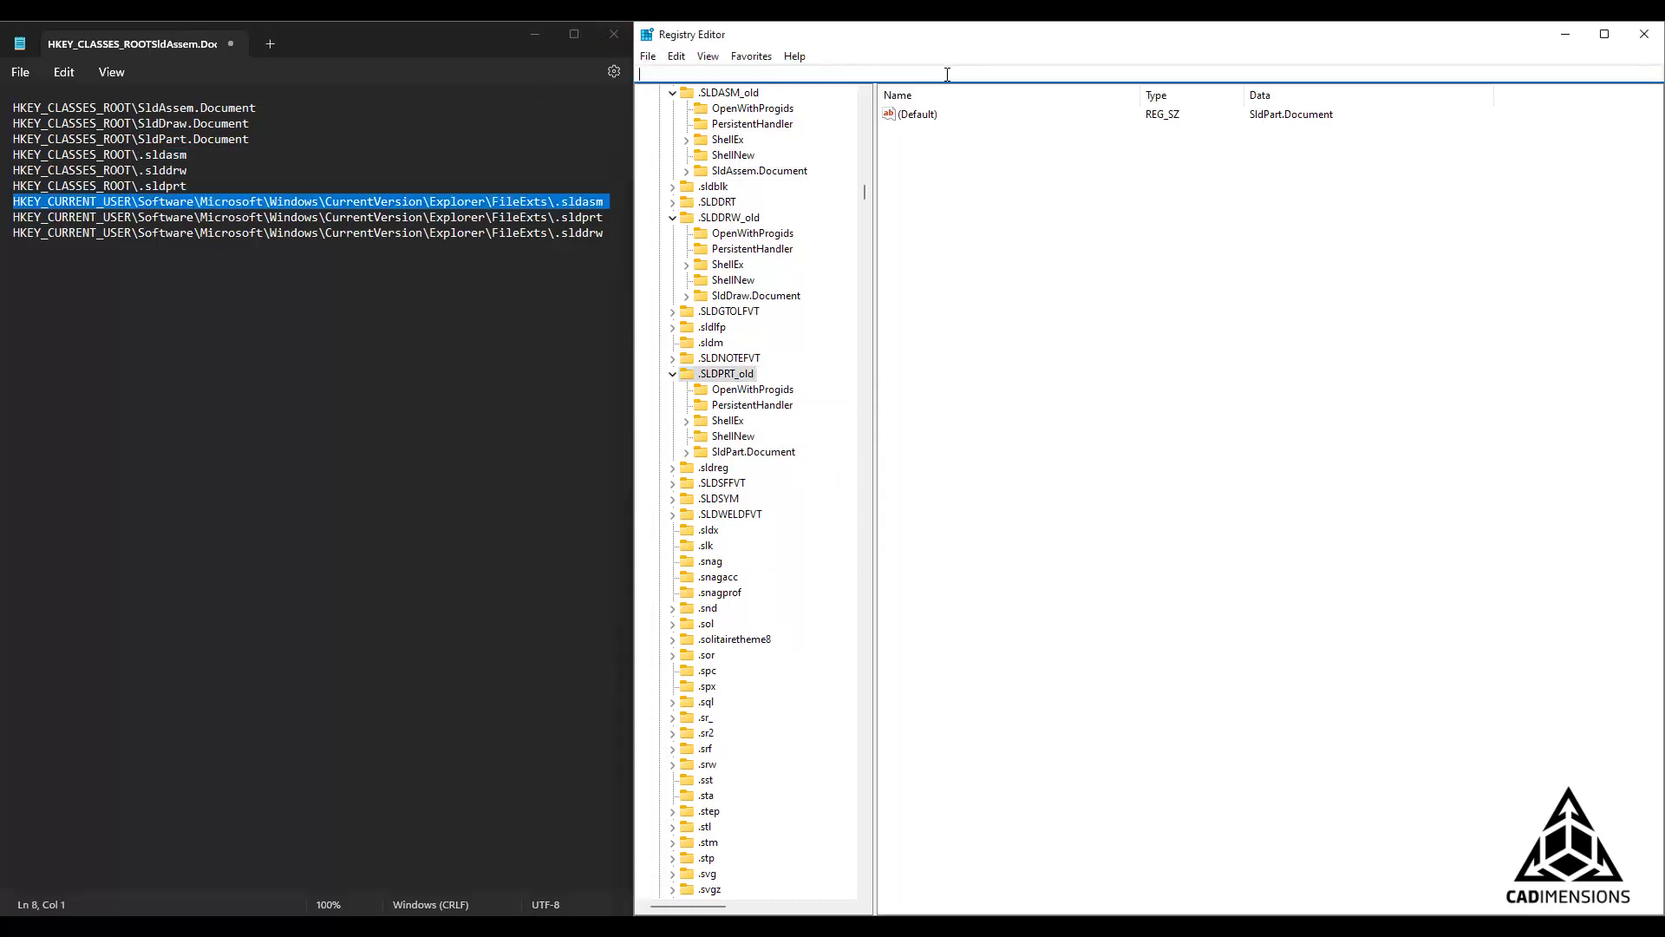
pyautogui.hotkey('ctrl', 'v')
pyautogui.press('Return')
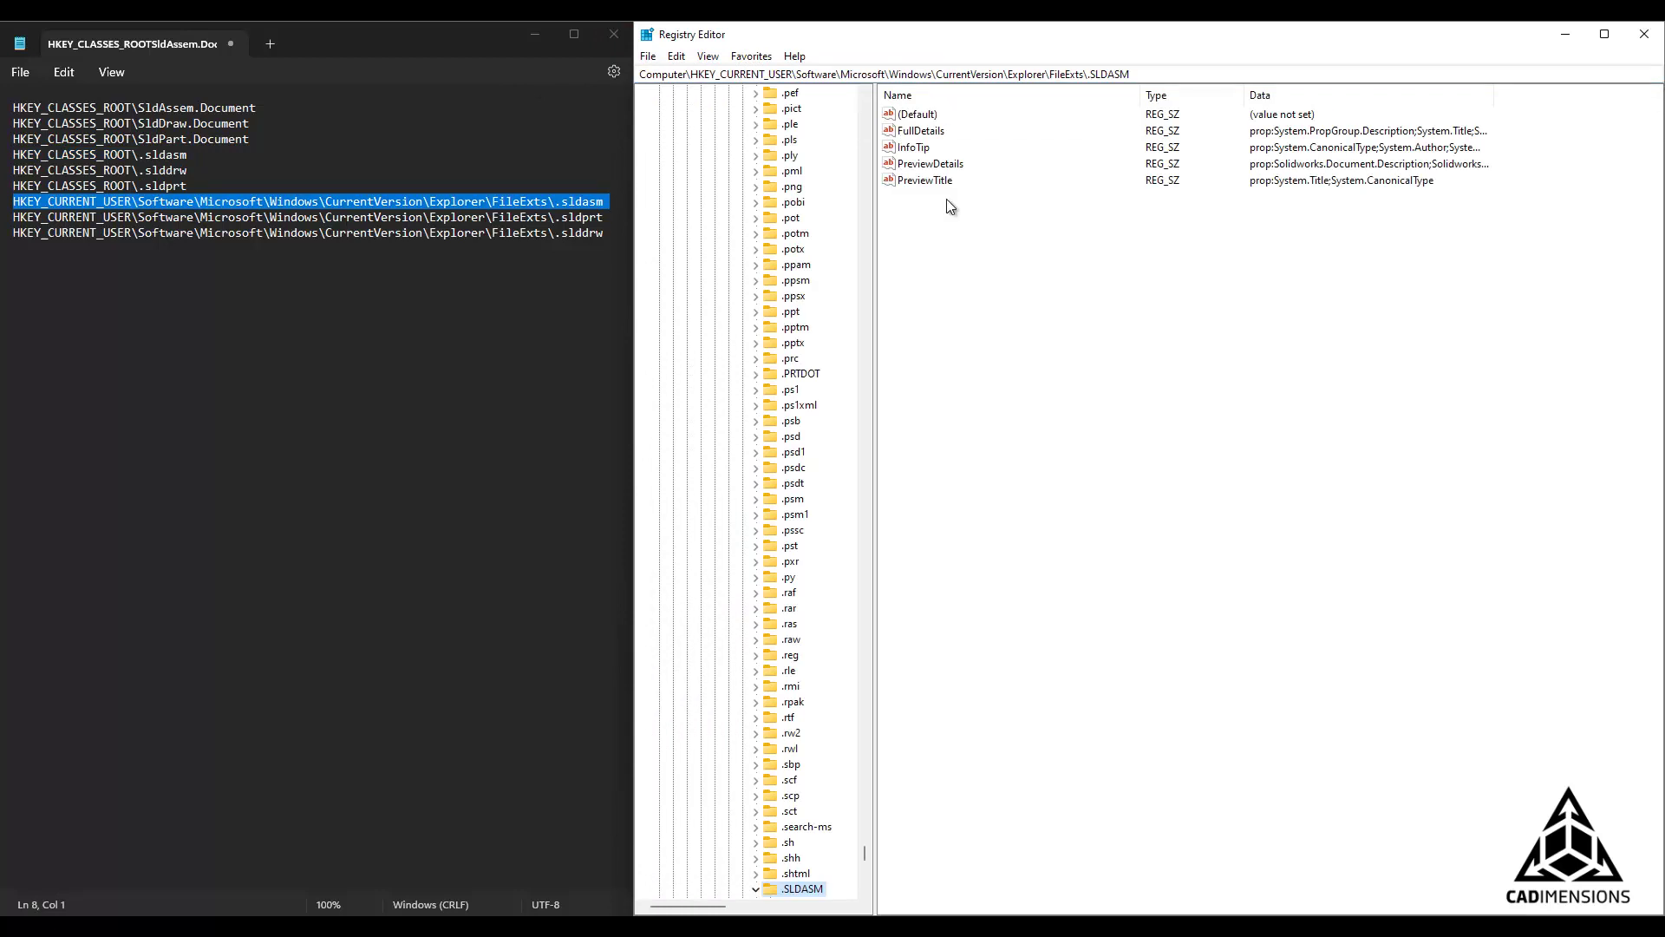
pyautogui.scroll(-9, 866, 520)
pyautogui.rightClick(808, 469)
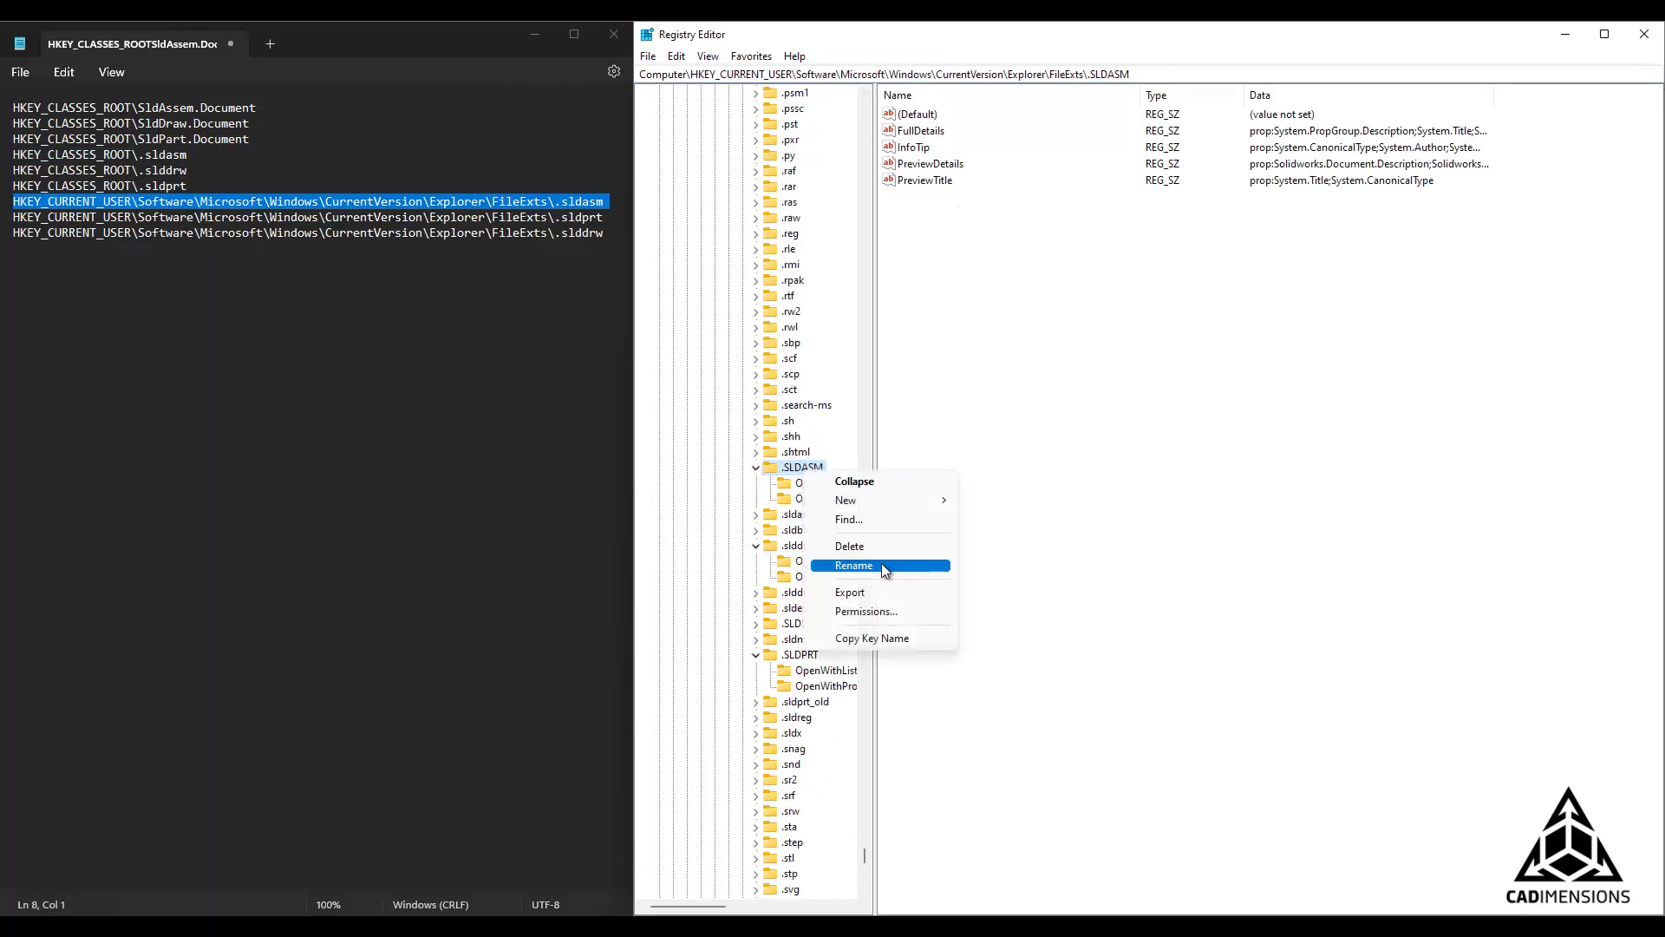
pyautogui.click(882, 564)
pyautogui.press('End')
pyautogui.write('_old')
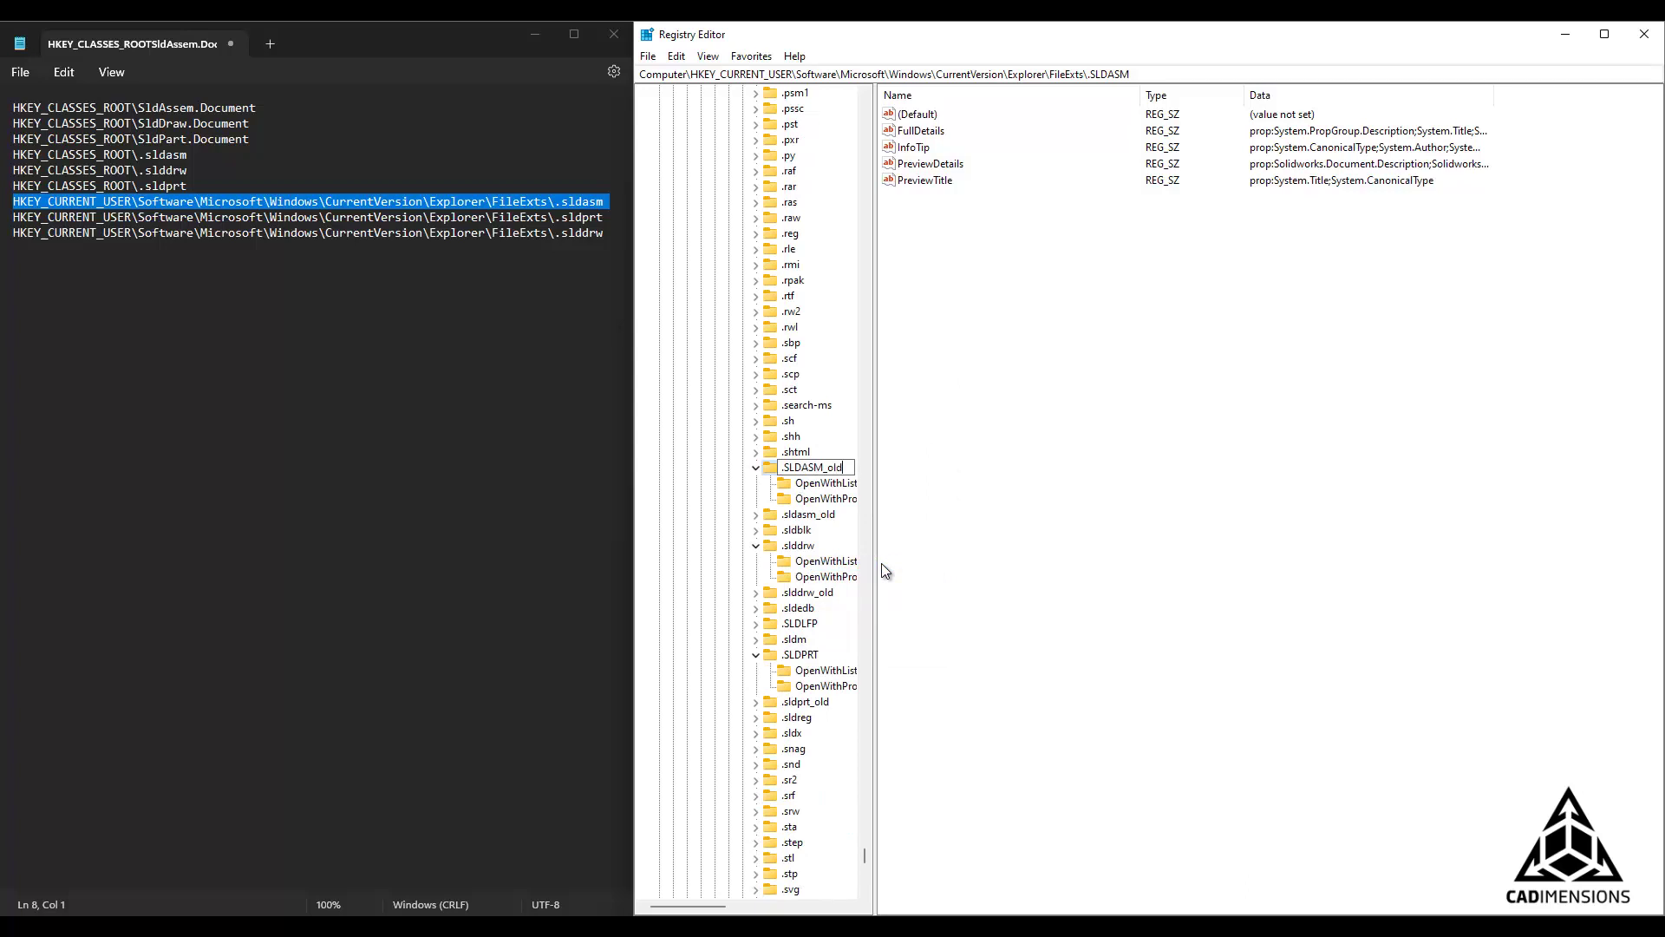
pyautogui.click(803, 546)
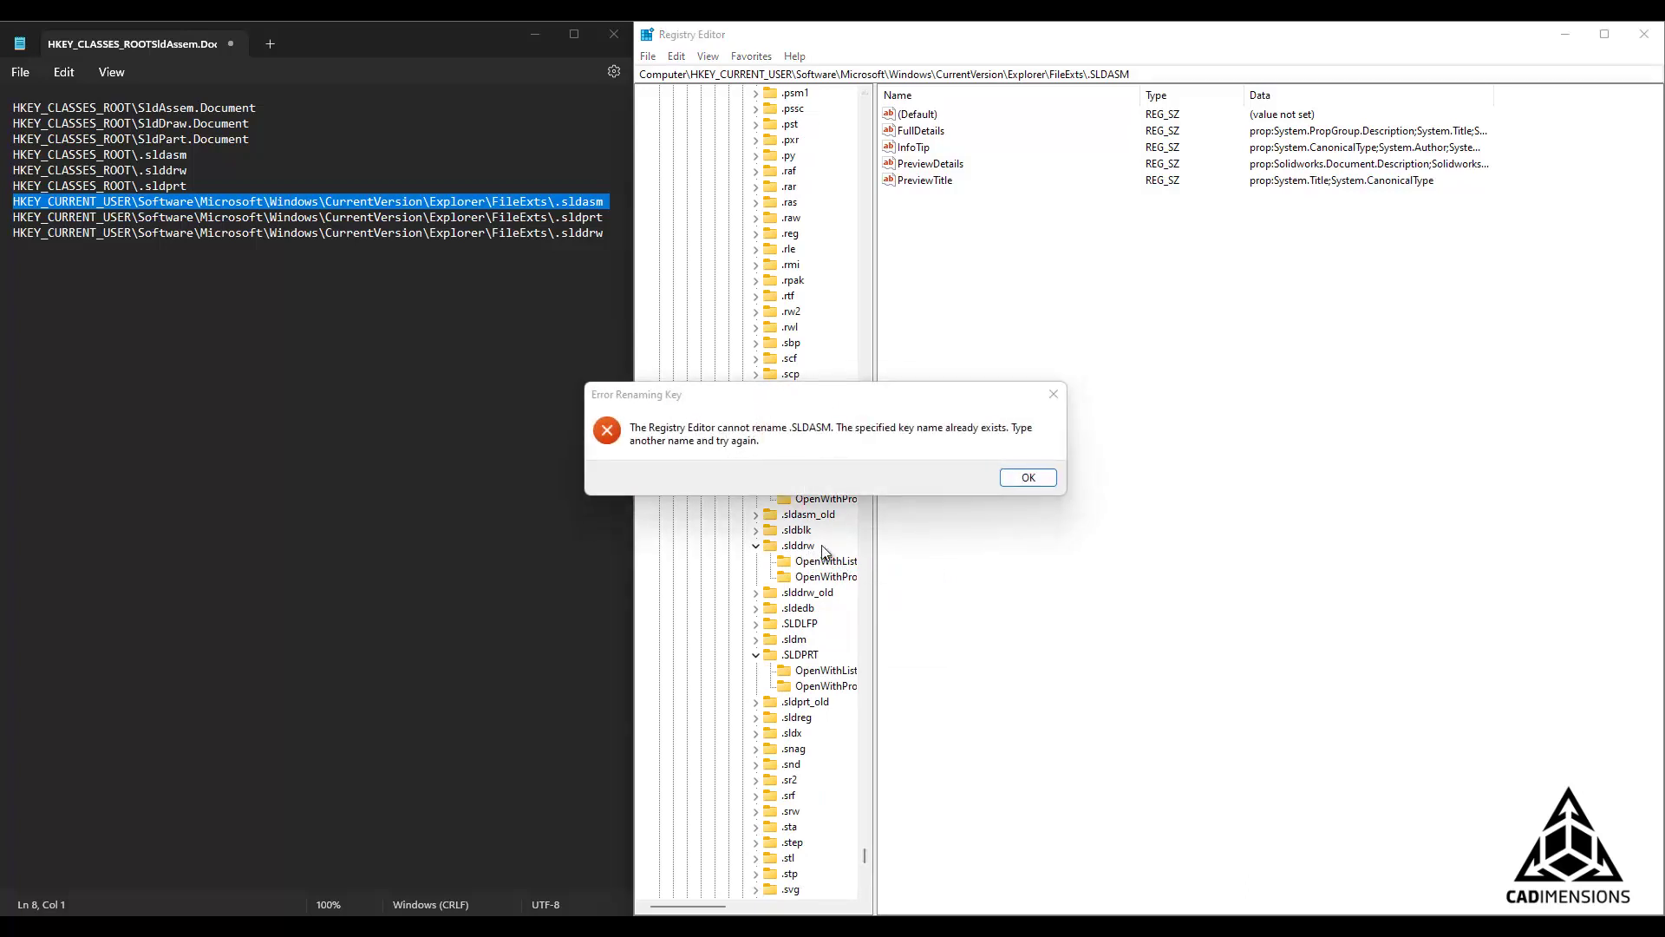
pyautogui.click(1027, 475)
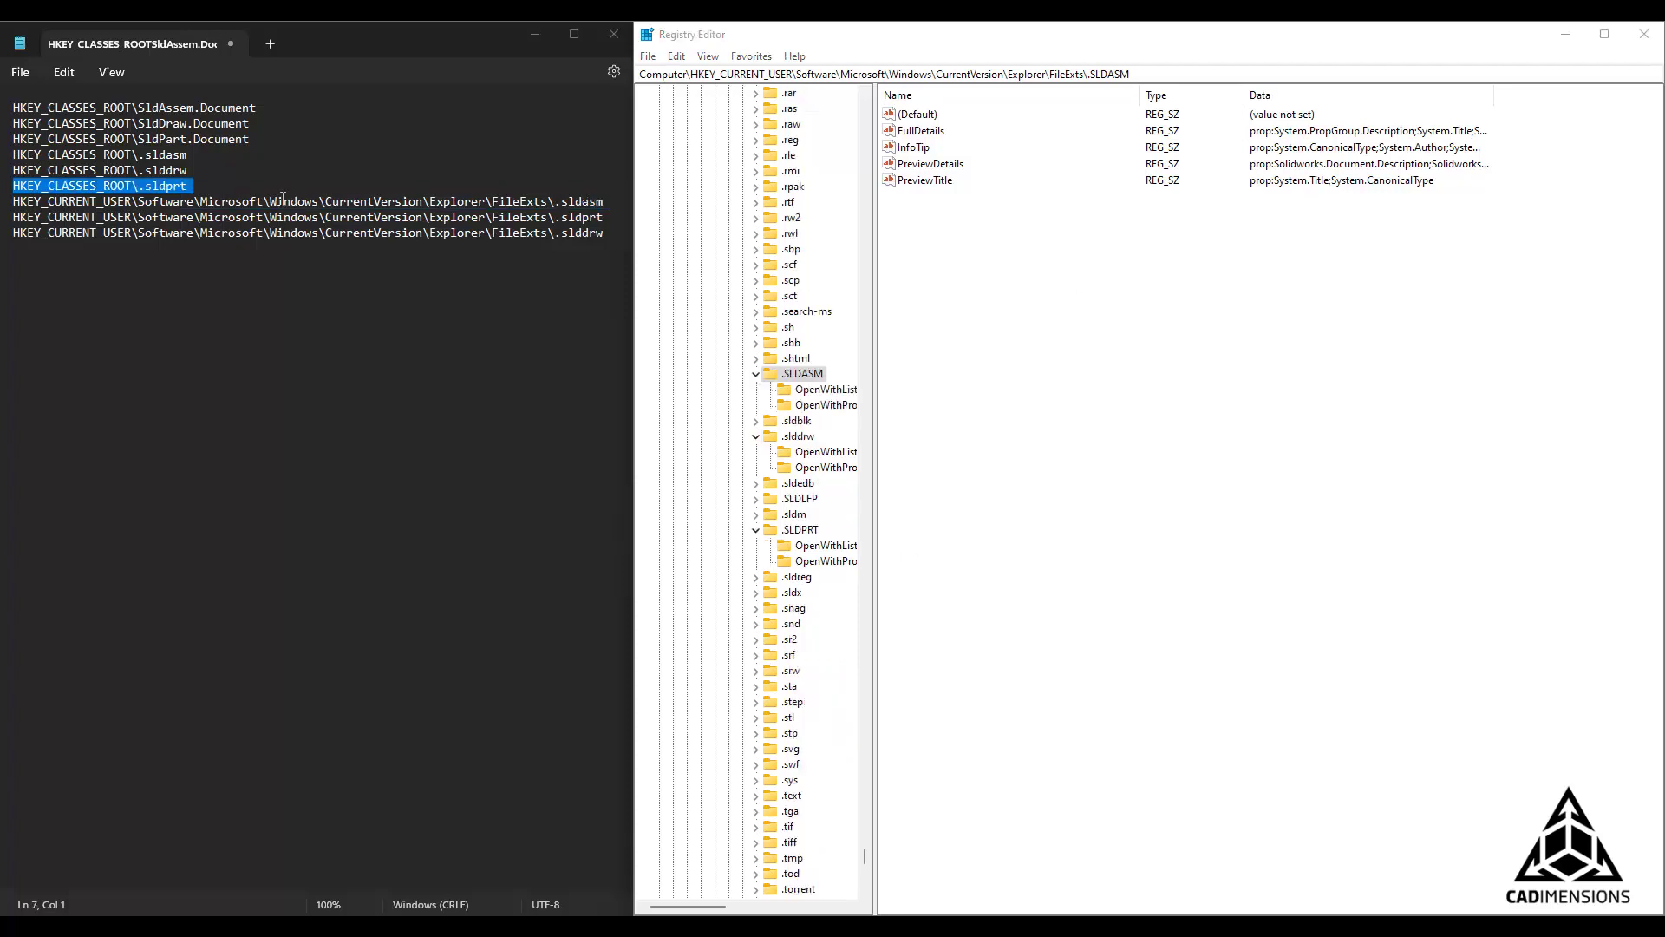
# - Navigate again to HKCU FileExts and rename .SLDASM to .SLDASM_old
pyautogui.tripleClick(299, 203)
pyautogui.hotkey('ctrl', 'c')
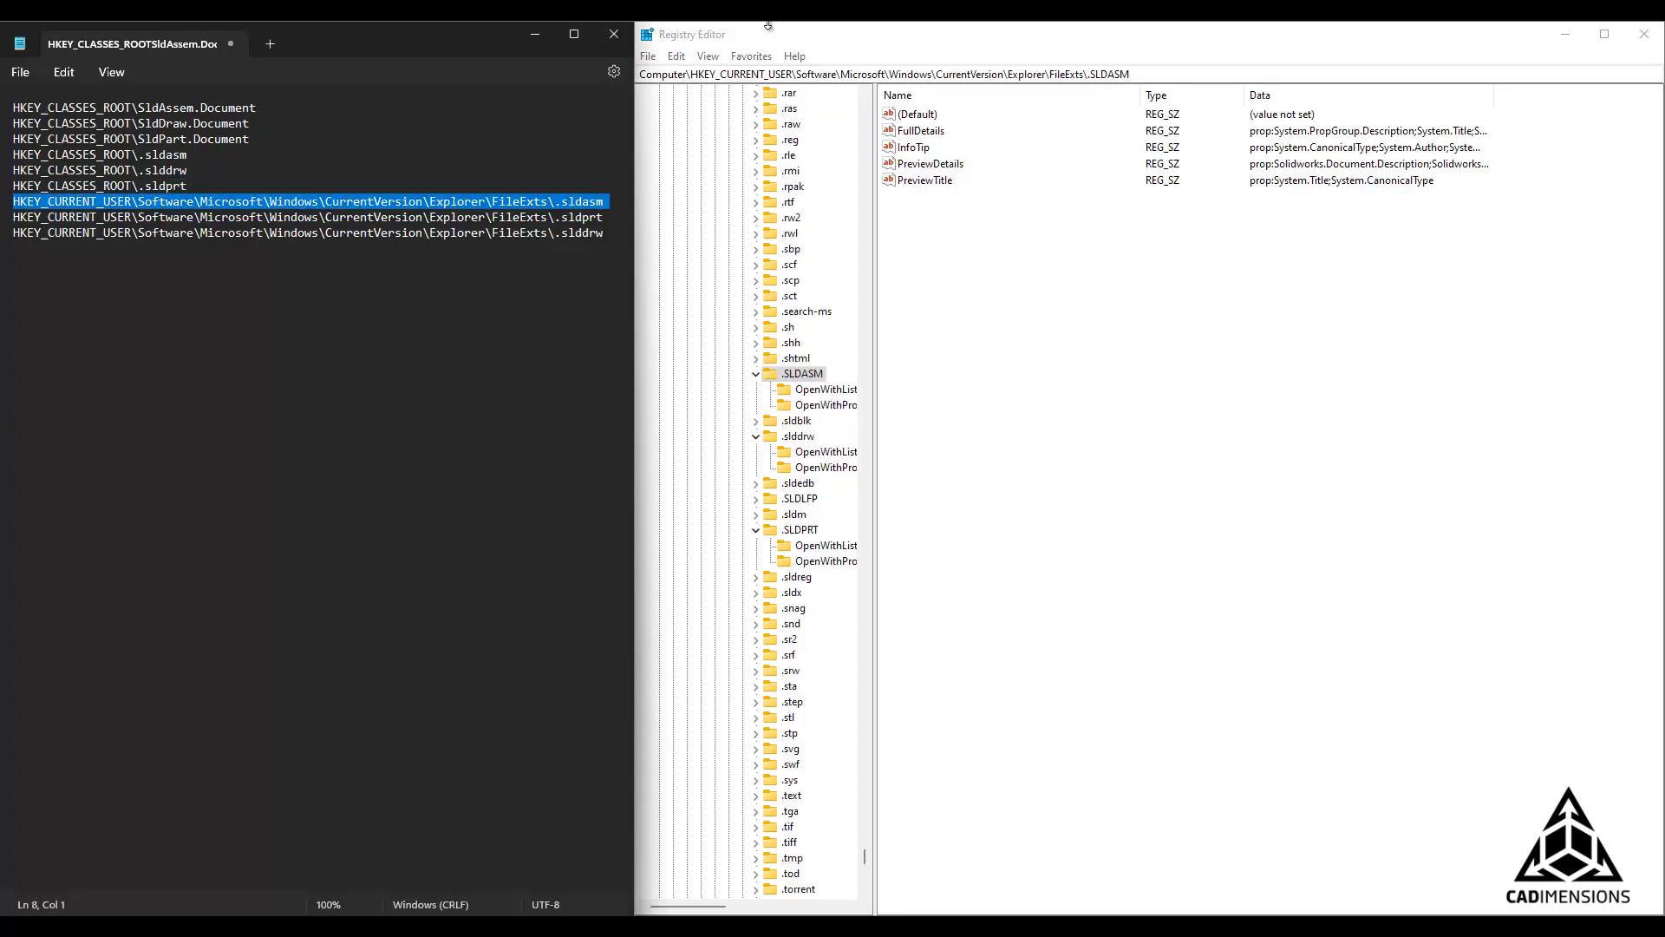
pyautogui.click(1078, 77)
pyautogui.press('BackSpace')
pyautogui.hotkey('ctrl', 'v')
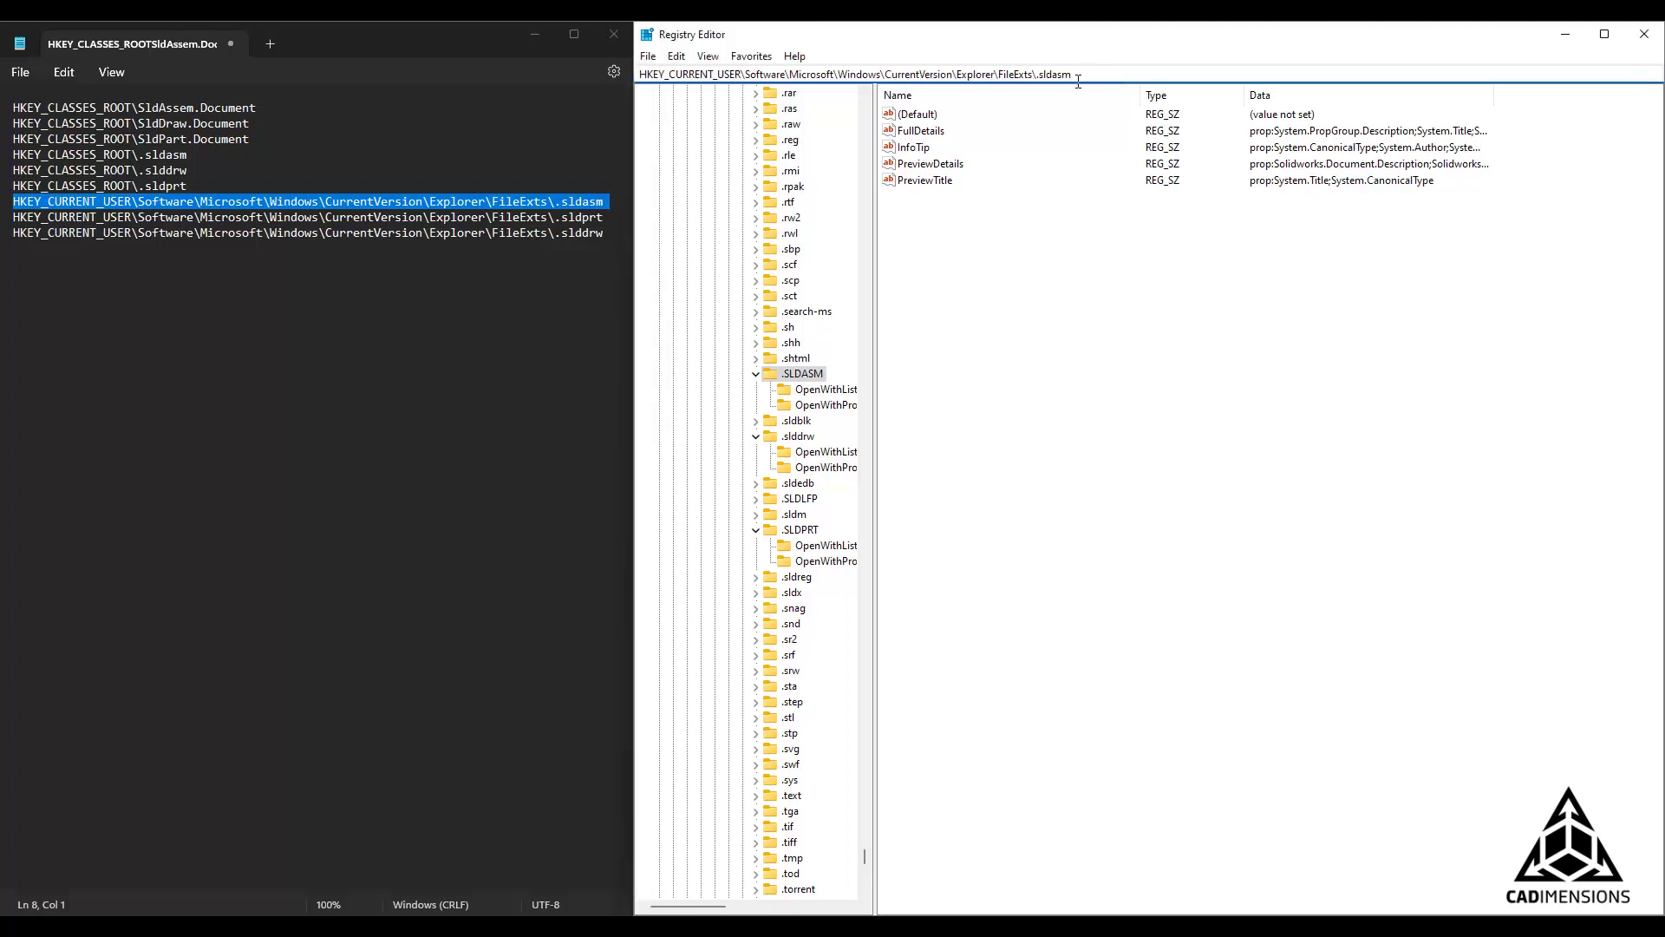
pyautogui.press('Return')
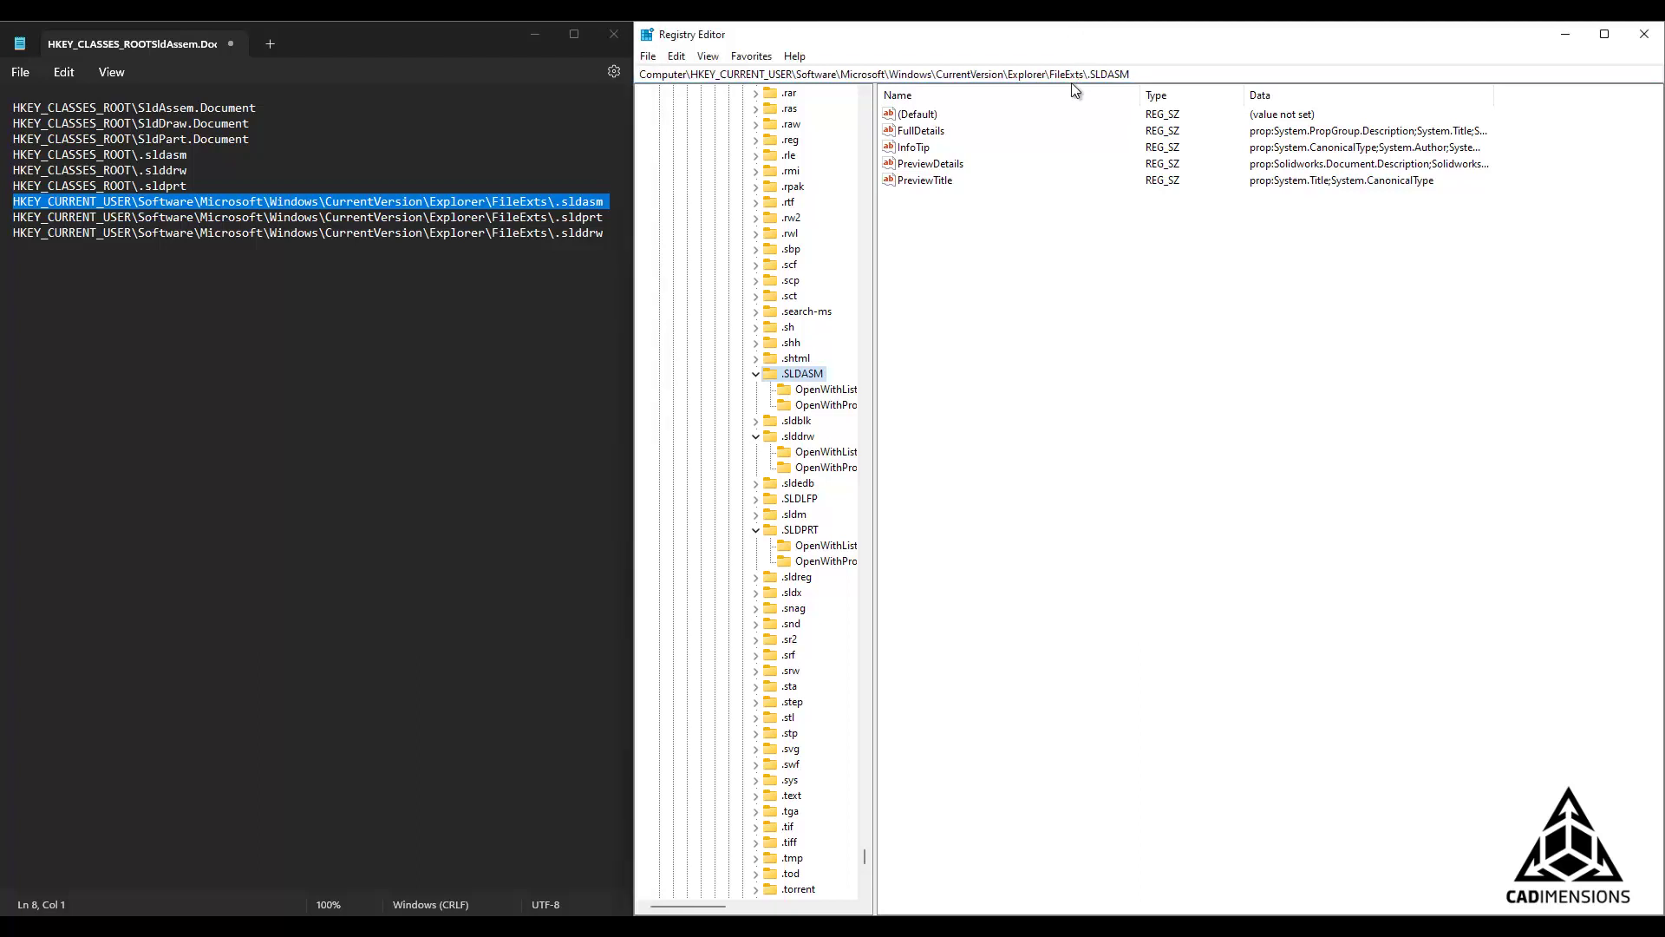
pyautogui.rightClick(793, 376)
pyautogui.click(838, 471)
pyautogui.press('End')
pyautogui.write('_old')
# - Rename the .slddrw and .SLDPRT keys to .slddrw_old and .SLDPRT_old
pyautogui.rightClick(796, 439)
pyautogui.click(834, 531)
pyautogui.press('End')
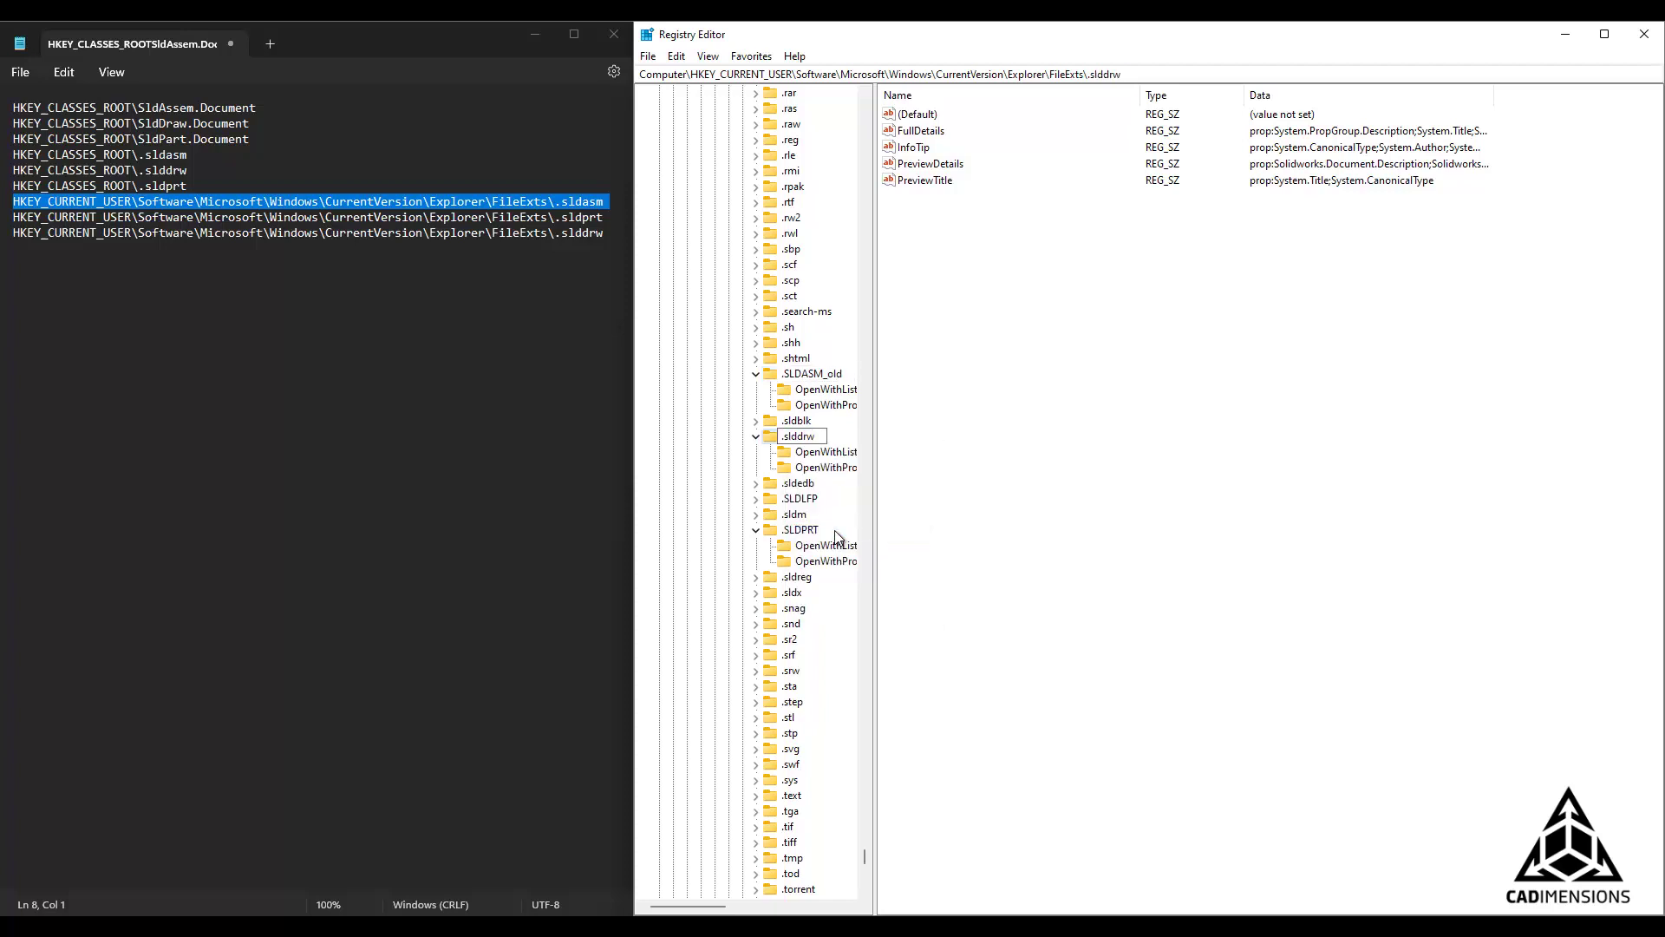
pyautogui.write('_old')
pyautogui.rightClick(798, 529)
pyautogui.click(826, 619)
pyautogui.press('End')
pyautogui.write('_old')
pyautogui.click(934, 595)
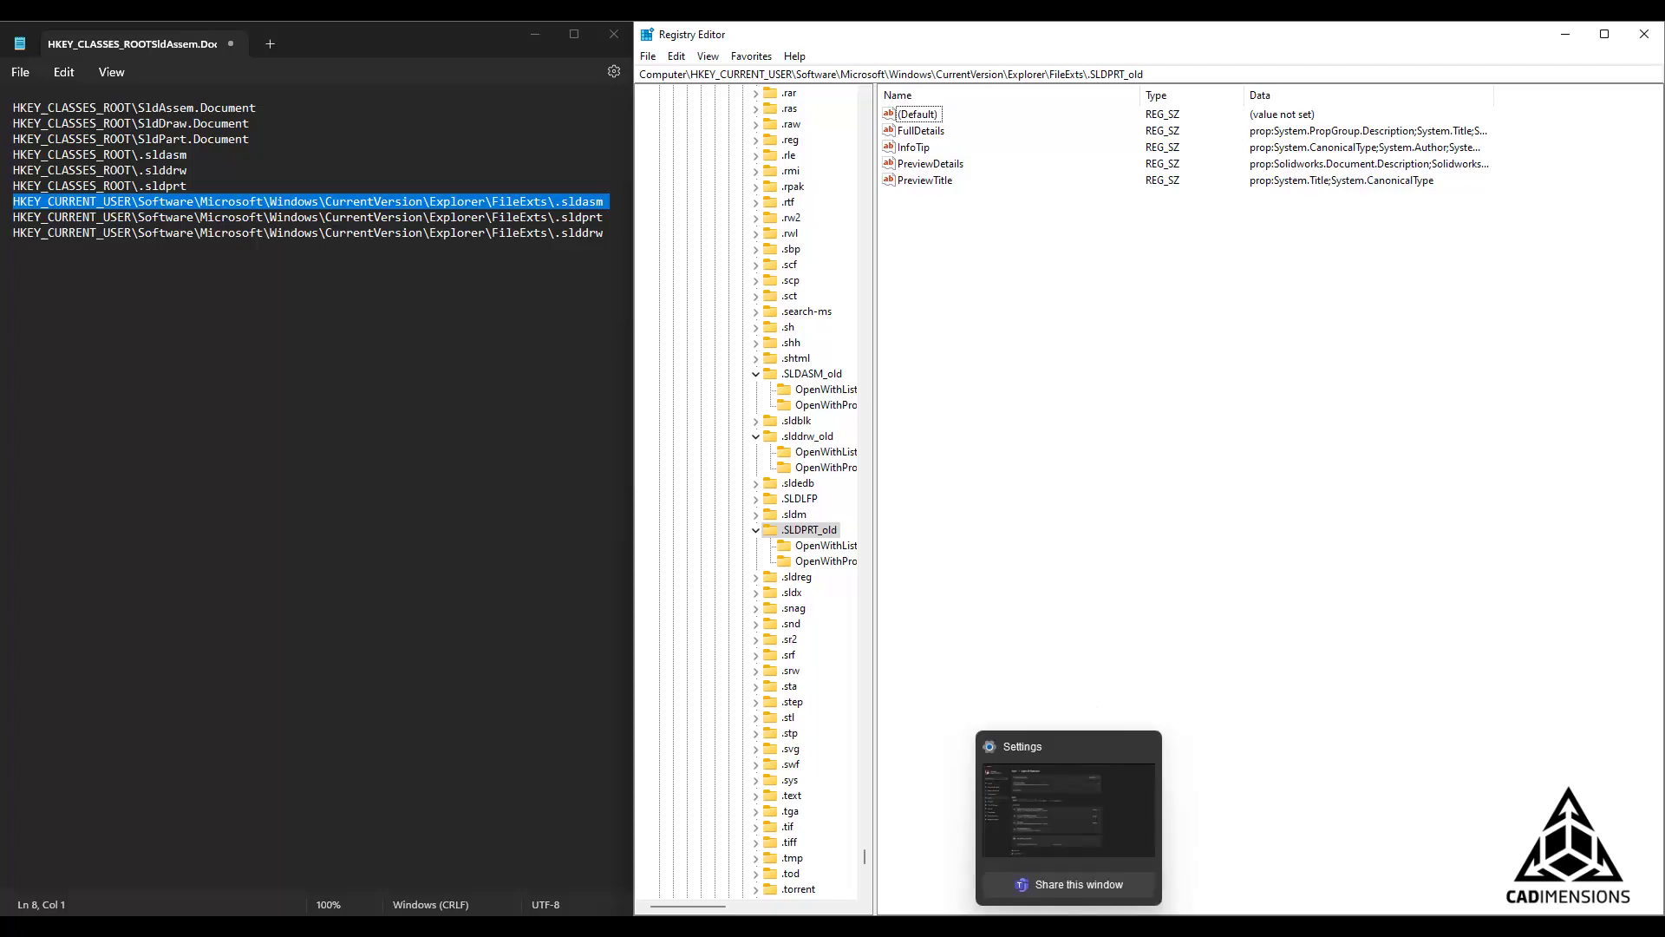
# - Choose Modify for SOLIDWORKS 2023 SP0.1 in Apps & features and approve the UAC prompt
pyautogui.click(1097, 911)
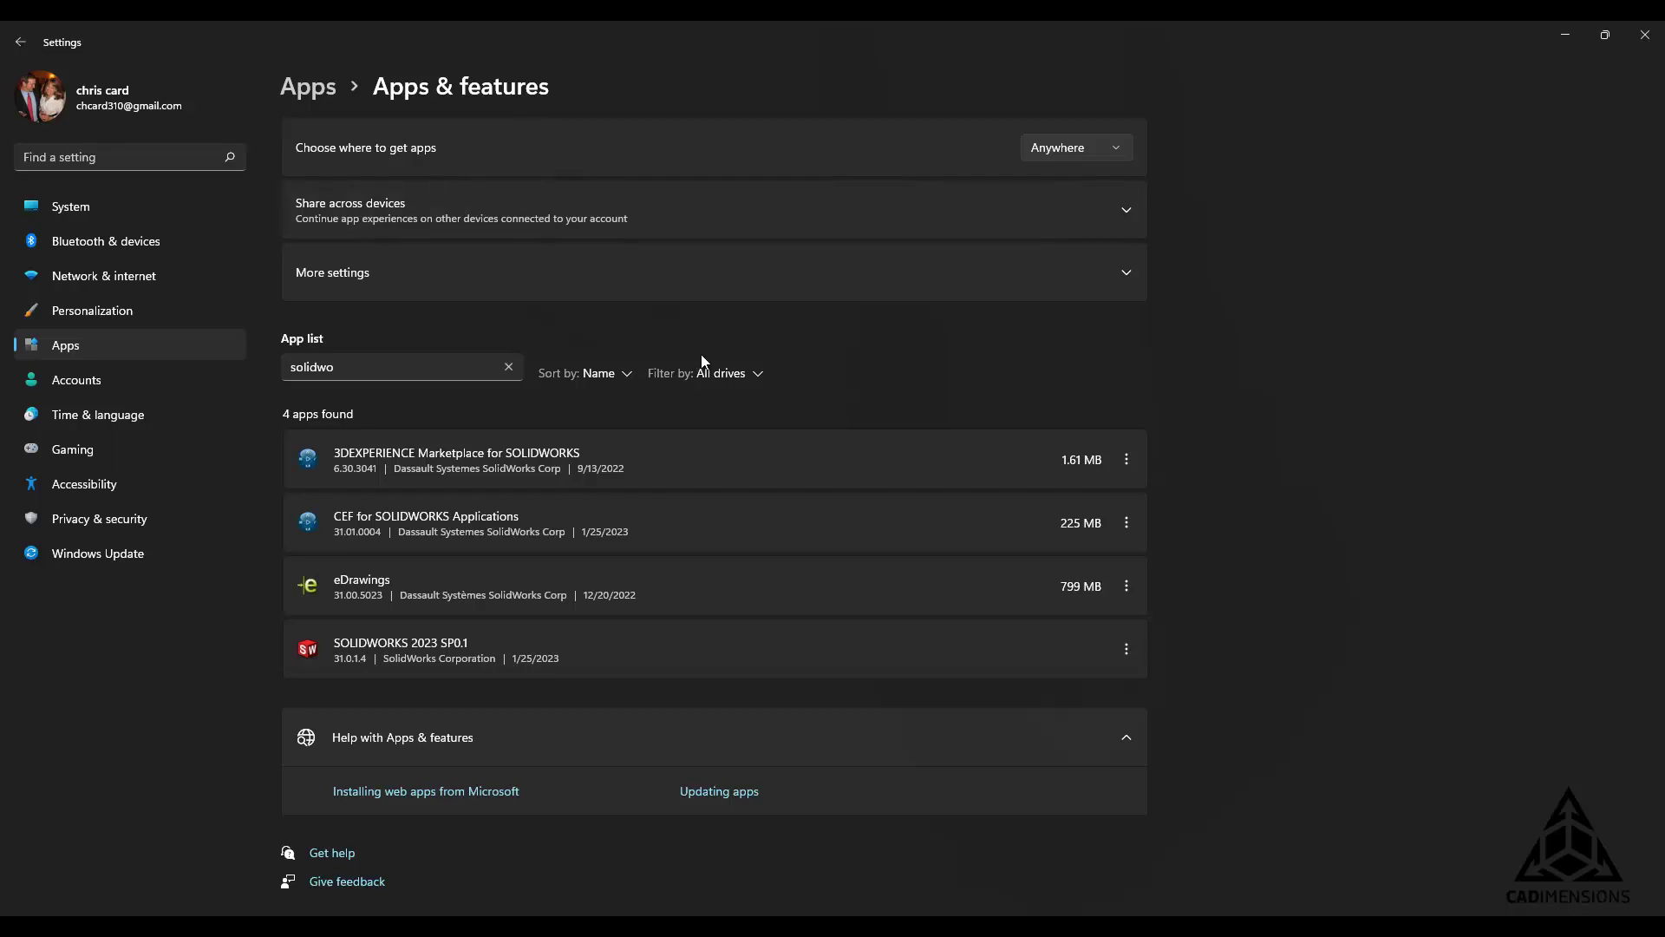
pyautogui.click(1128, 648)
pyautogui.click(1023, 691)
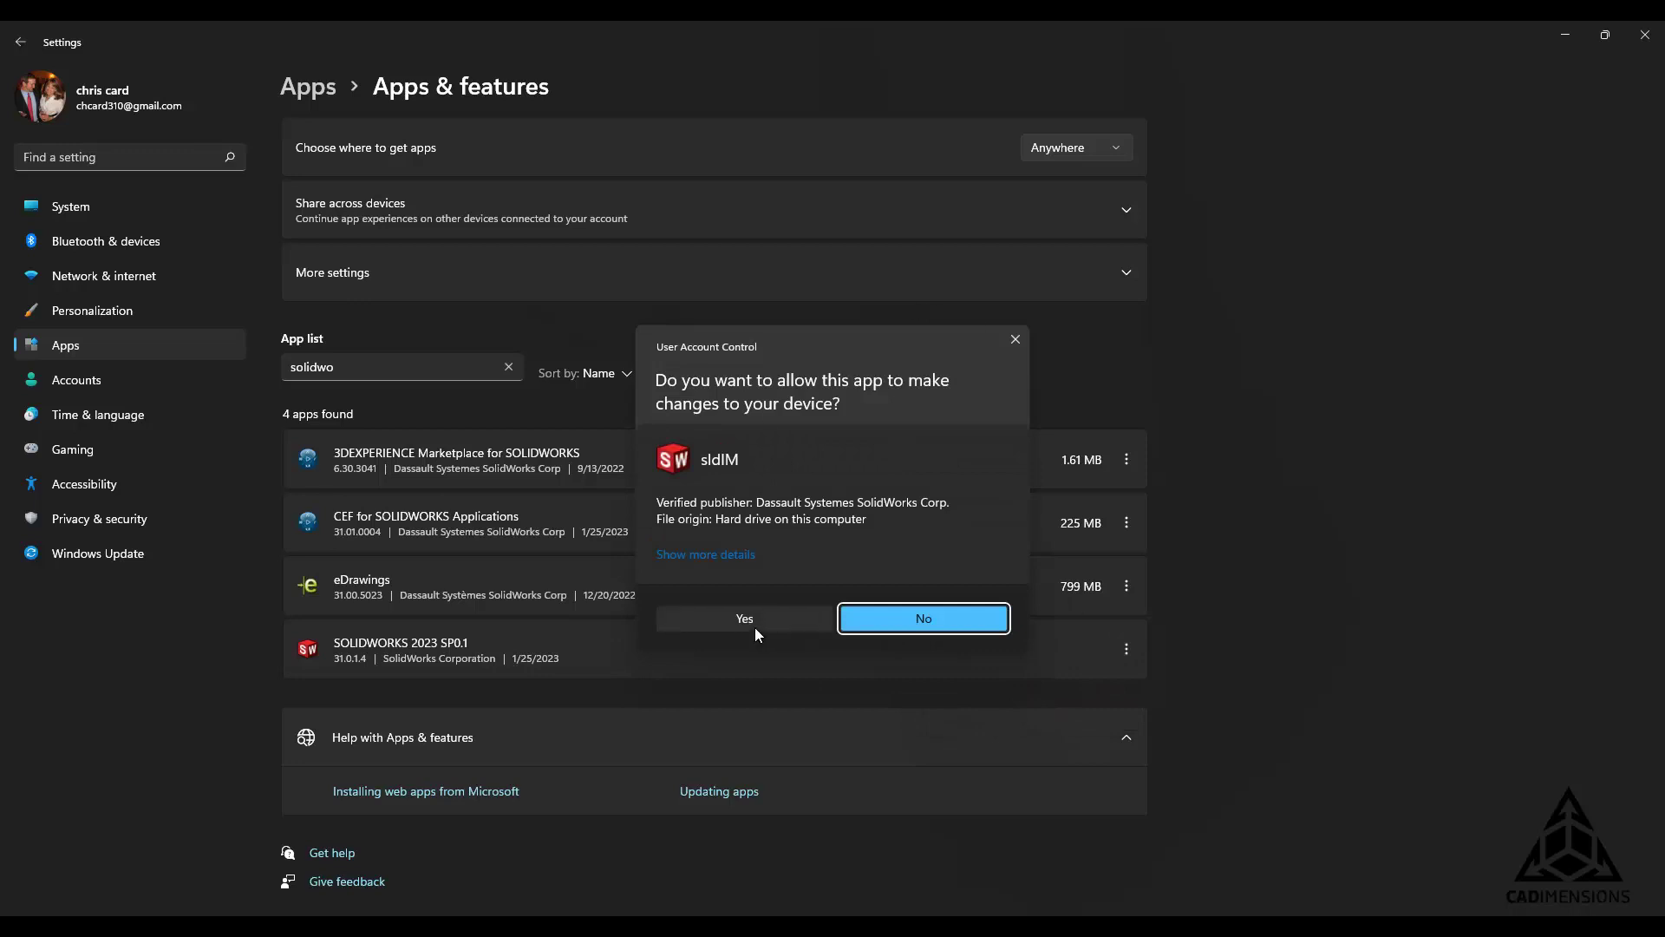
pyautogui.click(755, 627)
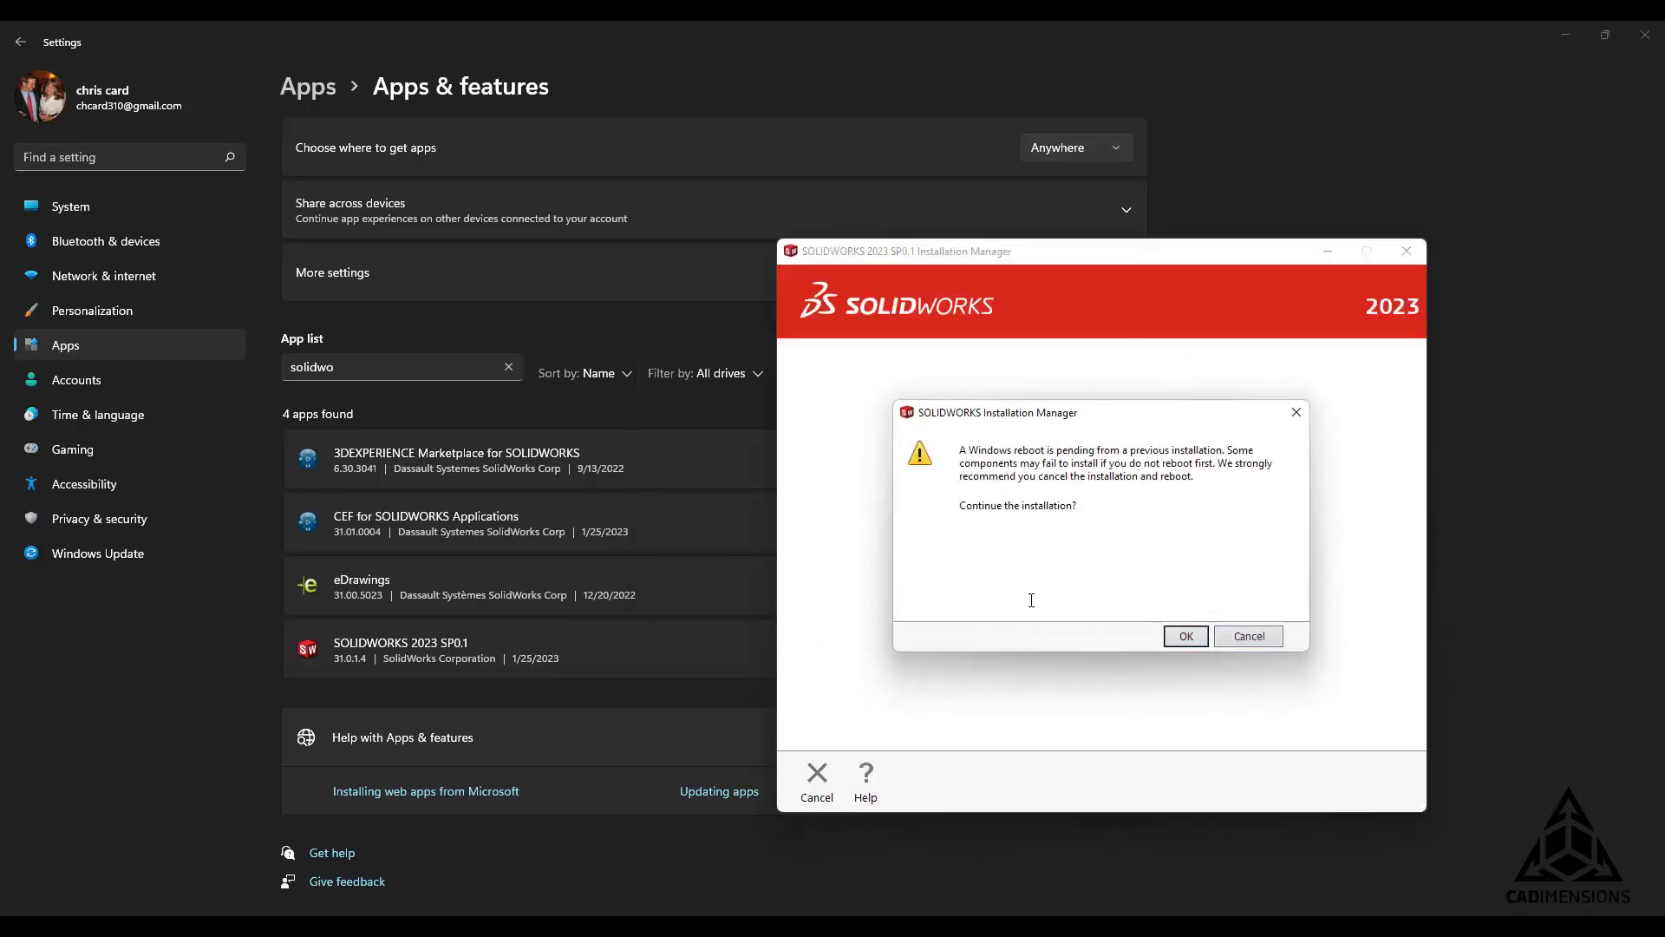
# - Accept the reboot warning, pick Repair your installation, and repair SOLIDWORKS 2023 SP0.1
pyautogui.click(1189, 637)
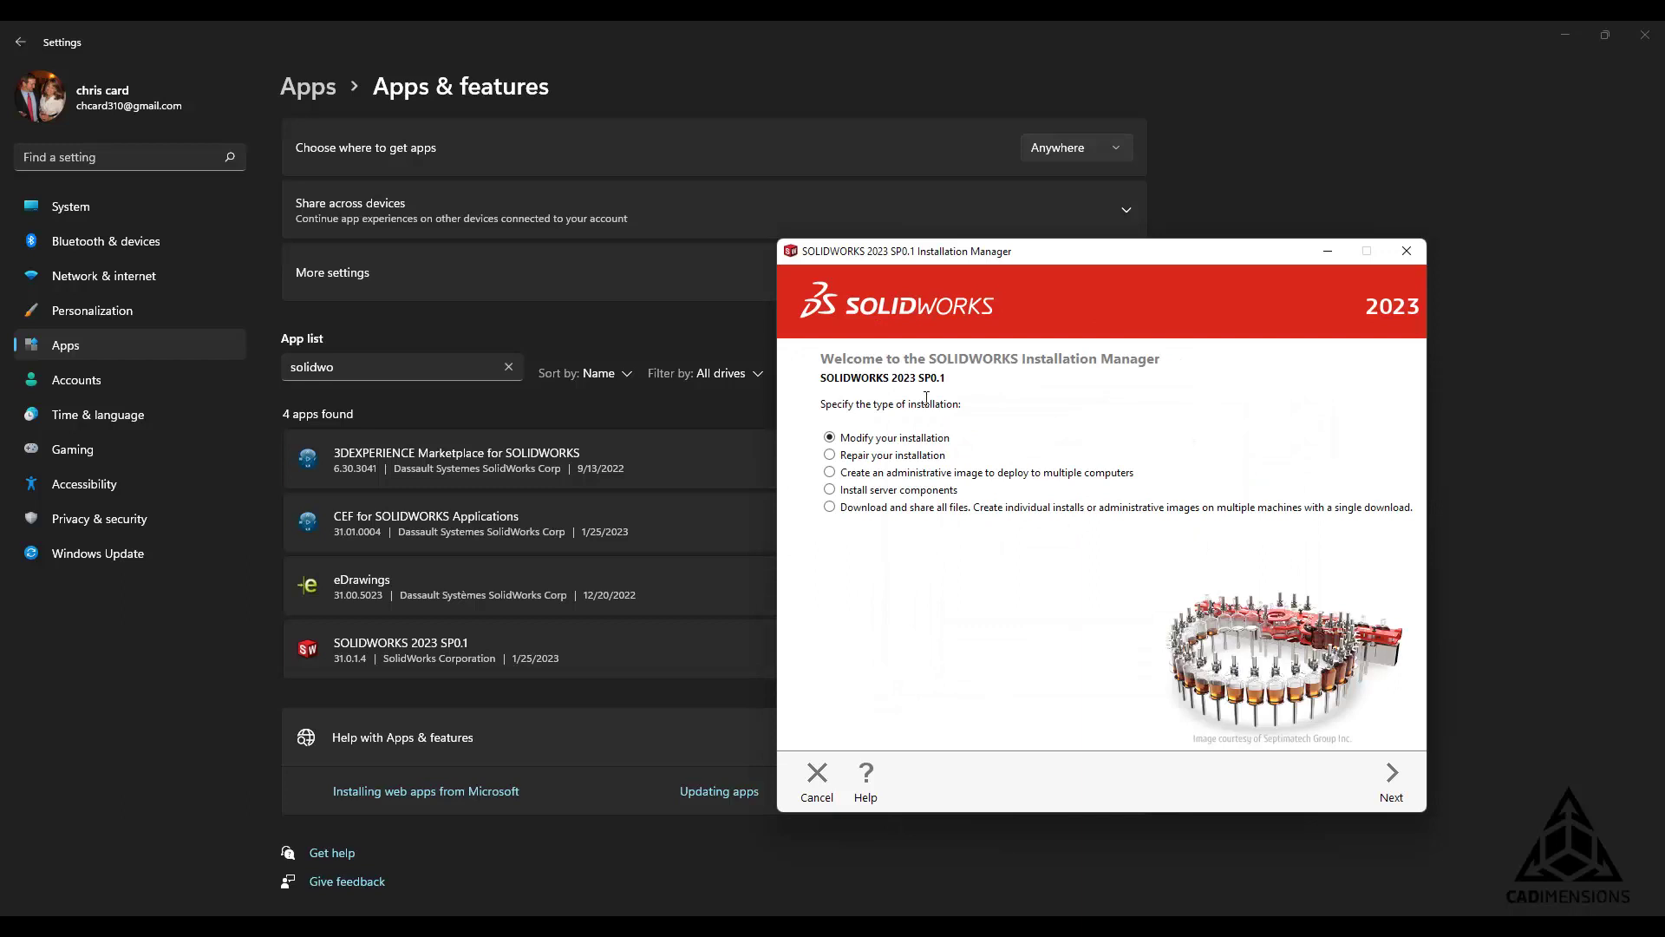
pyautogui.click(829, 457)
pyautogui.click(1398, 774)
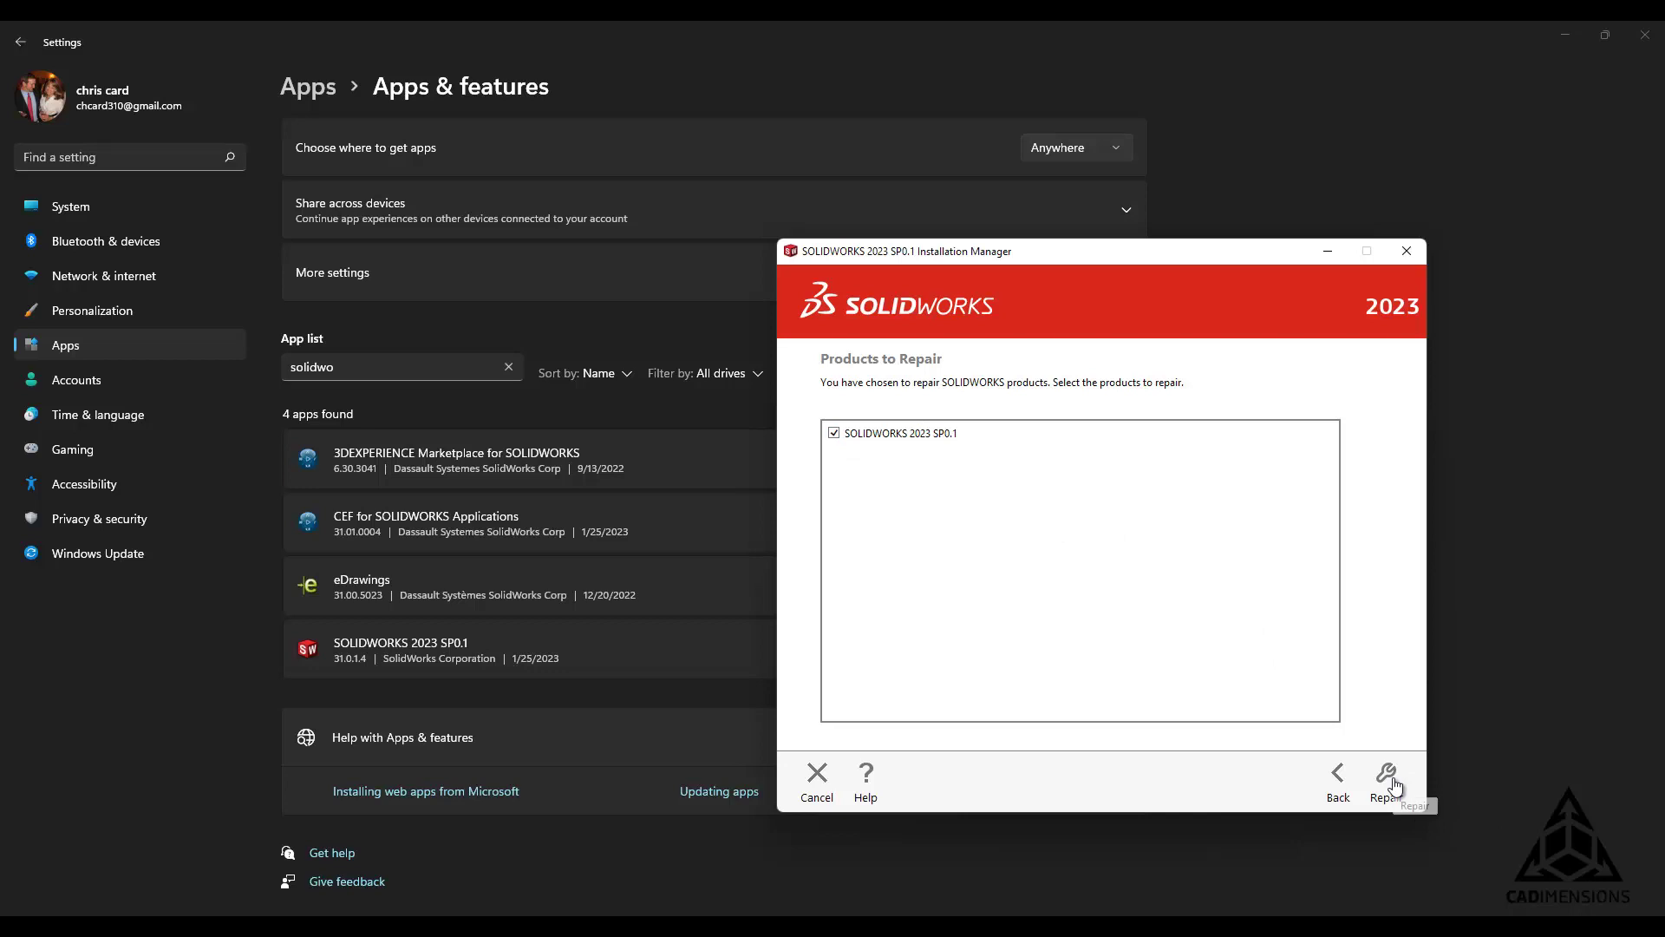
pyautogui.click(1393, 777)
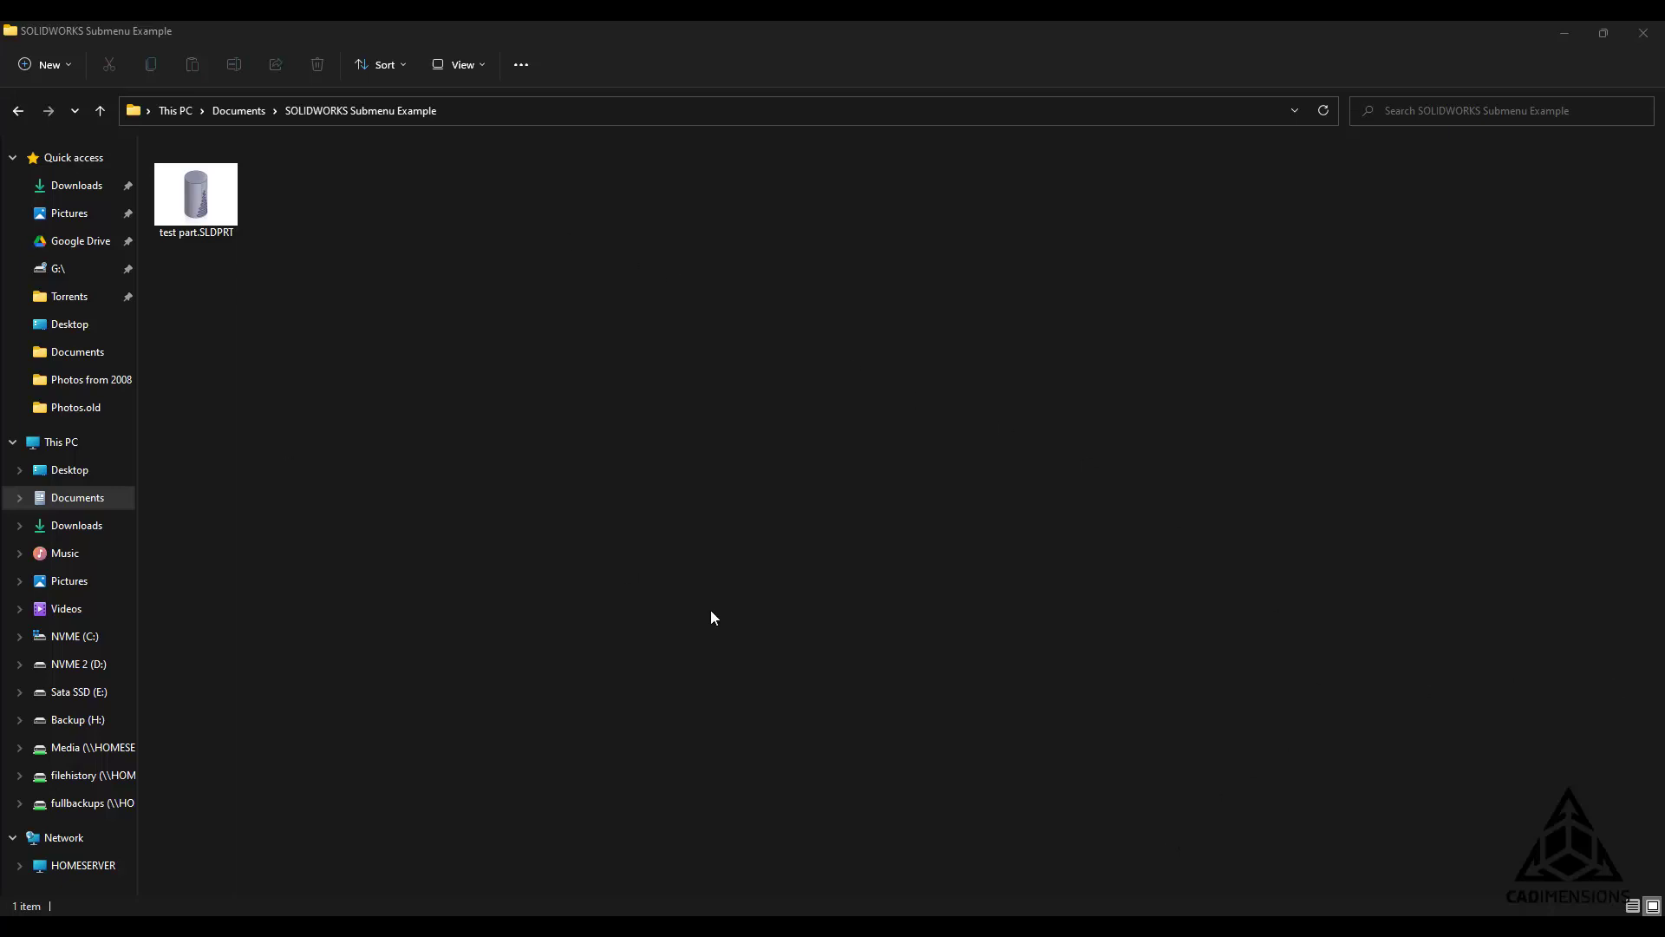
pyautogui.rightClick(215, 196)
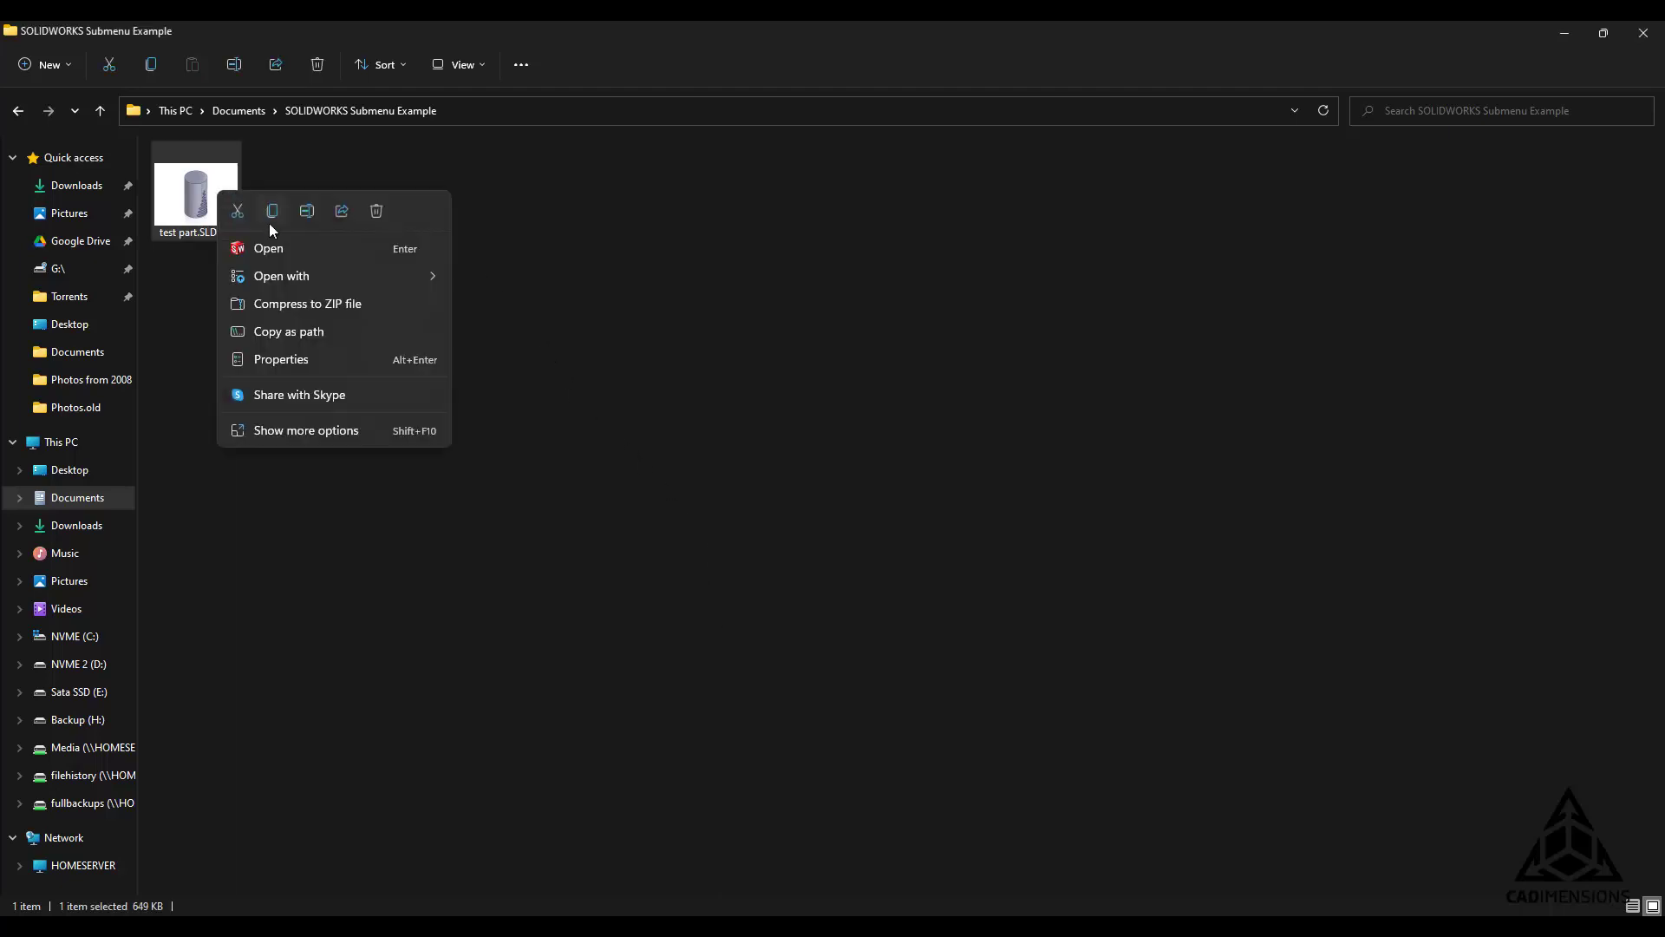
pyautogui.click(368, 430)
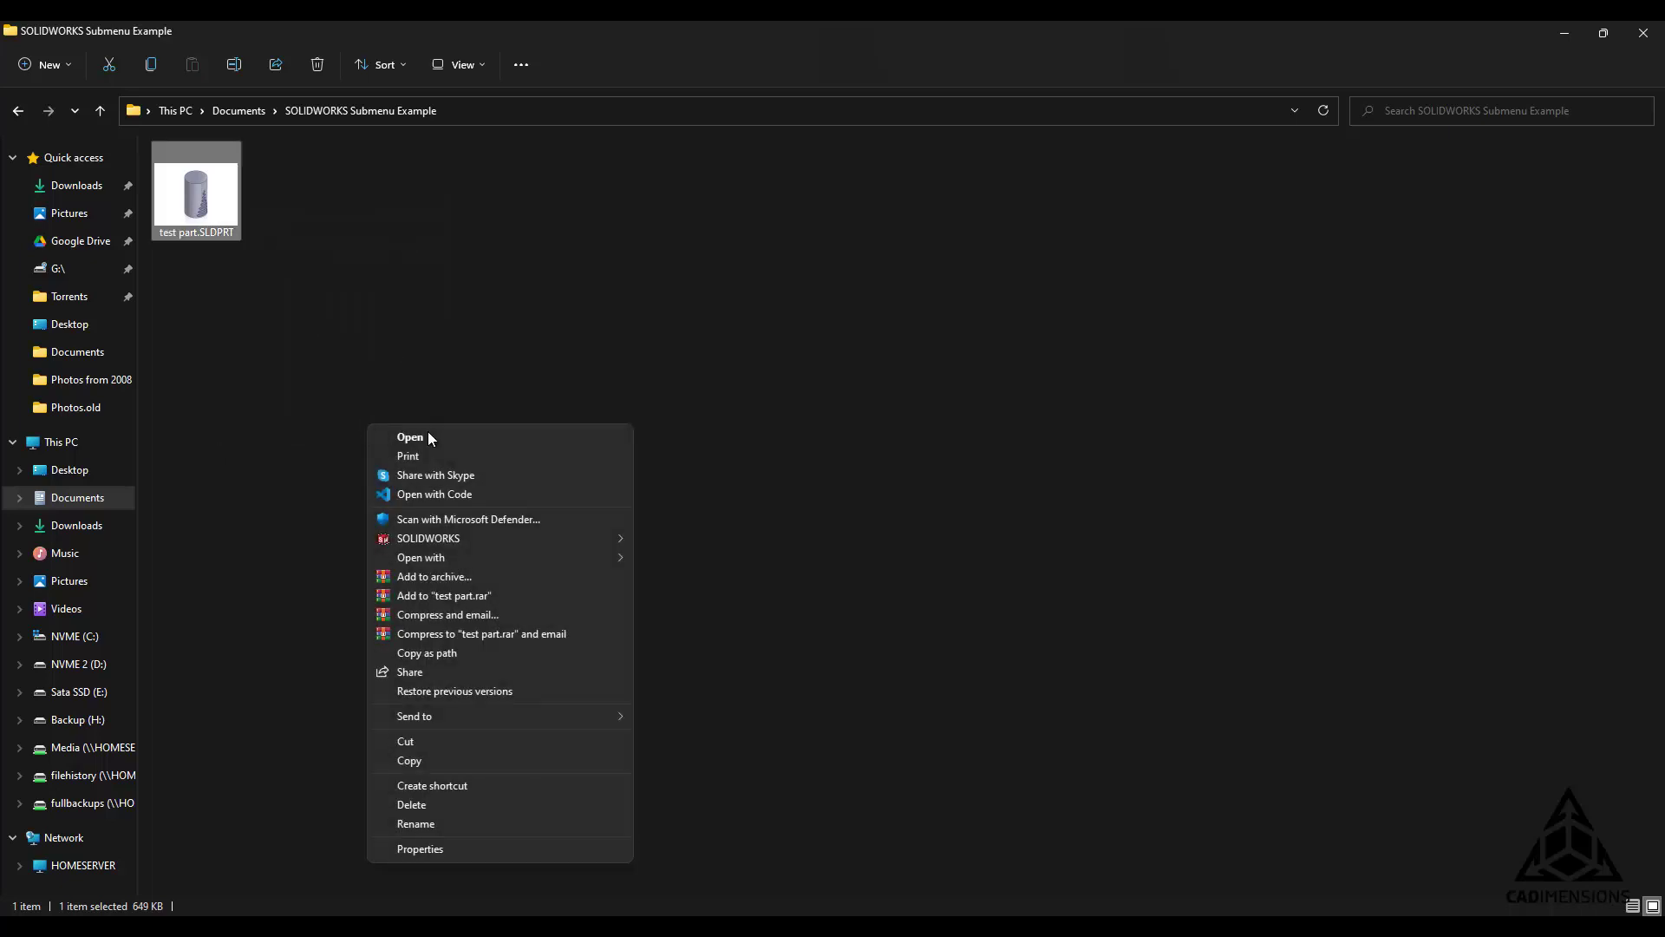
pyautogui.moveTo(484, 537)
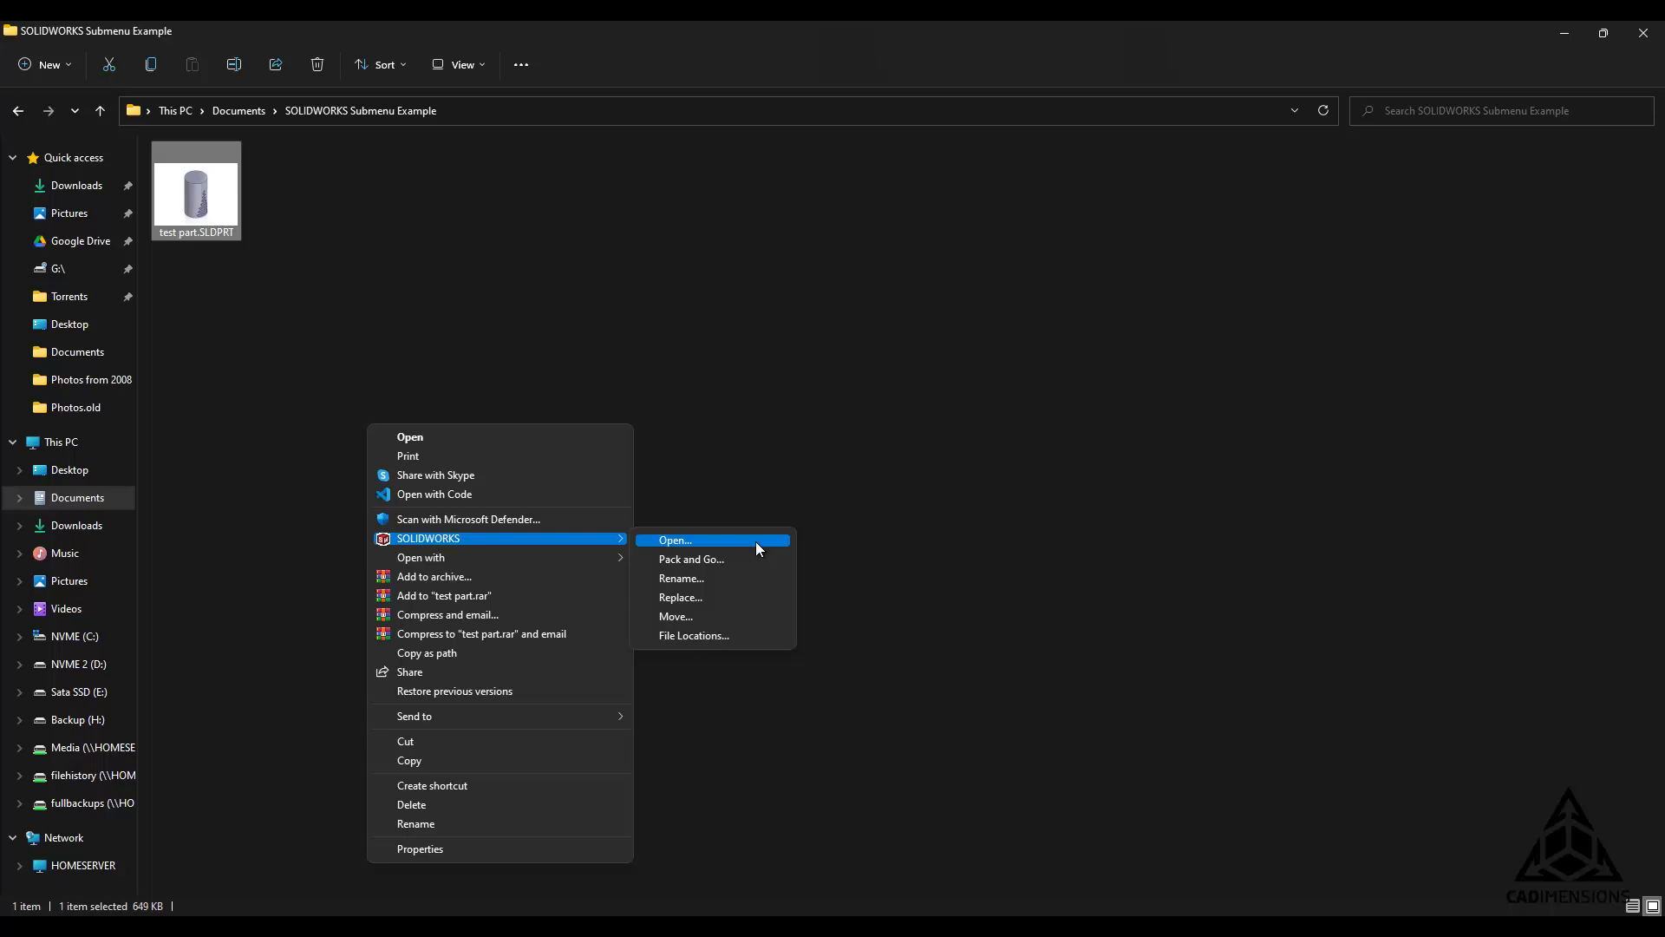
pyautogui.click(1407, 602)
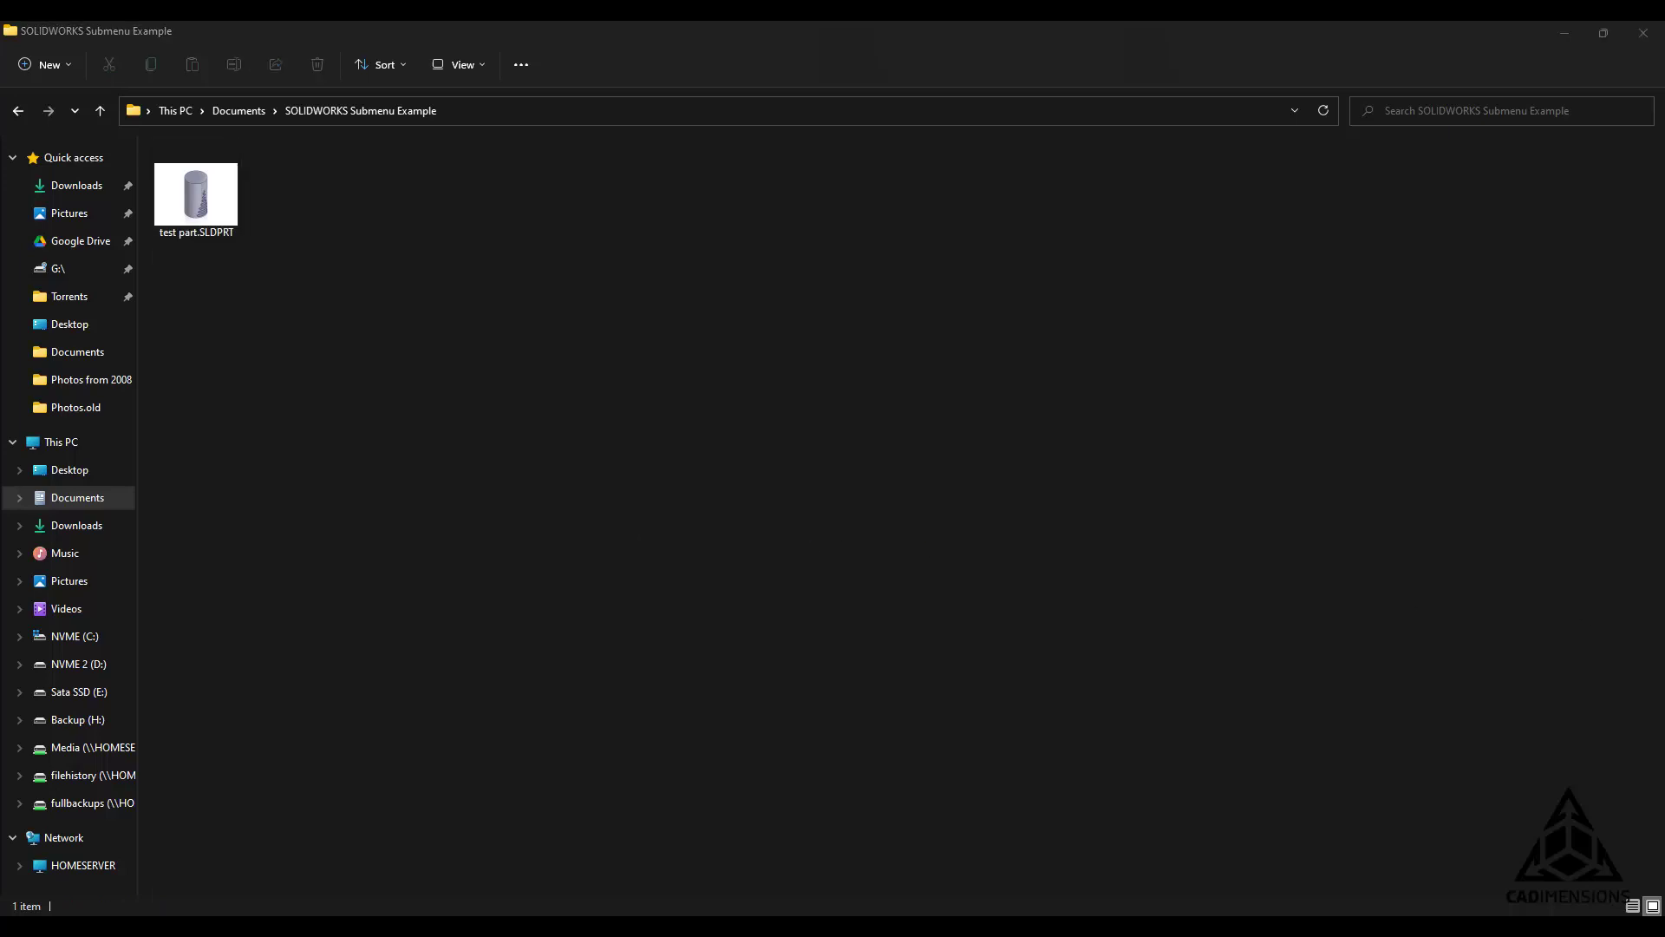